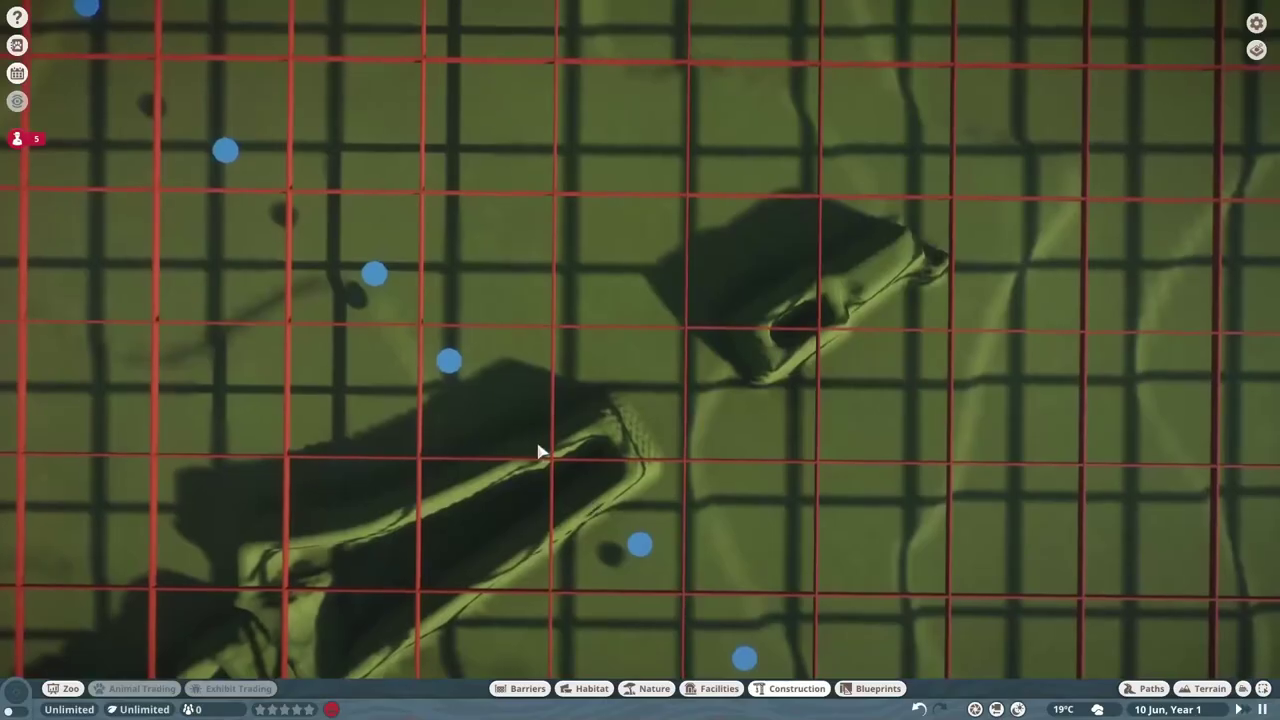
# Adjust the aerial image's zoom and position, then bring the Google Maps window forward.
pyautogui.scroll(-4, 520, 466)
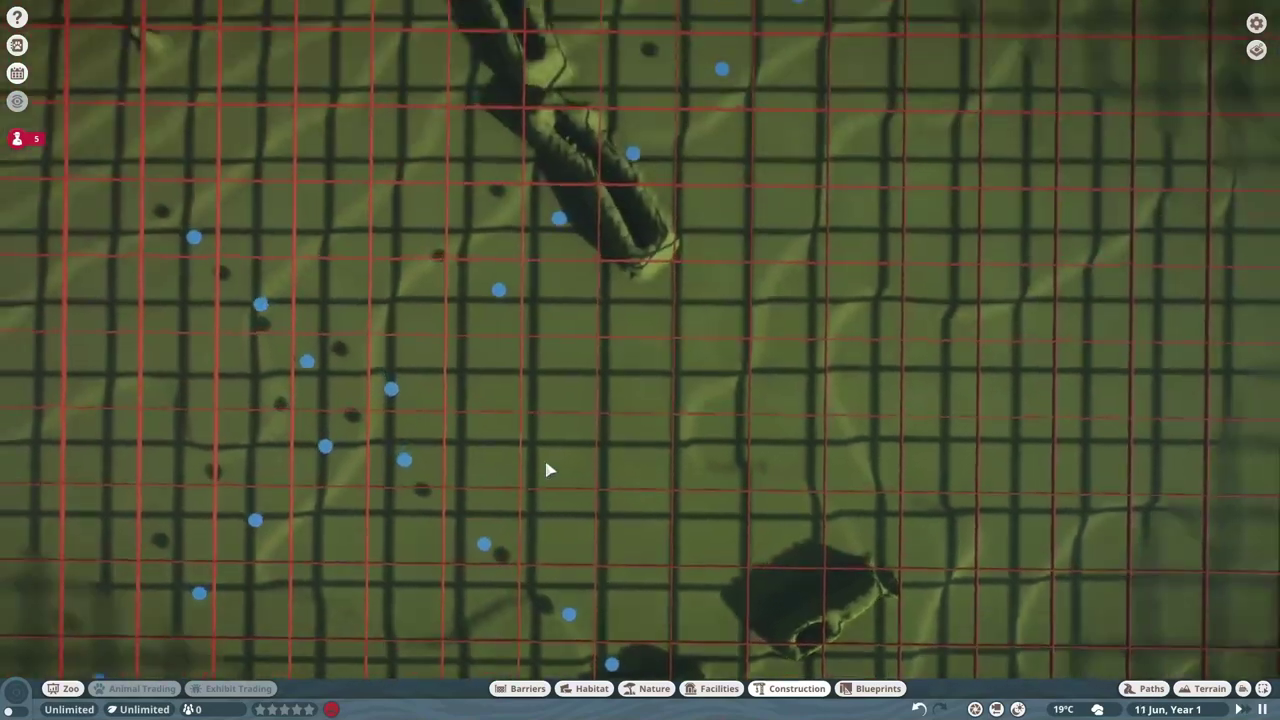
pyautogui.scroll(5, 548, 470)
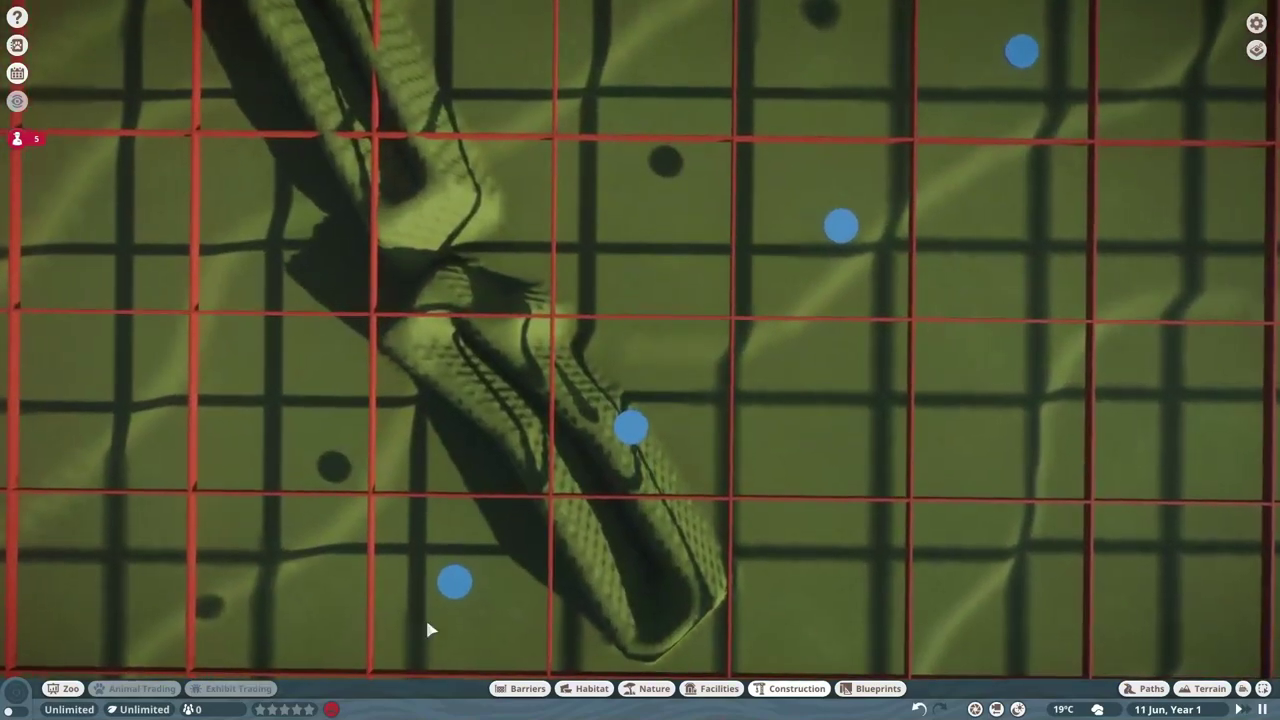
pyautogui.scroll(-5, 758, 277)
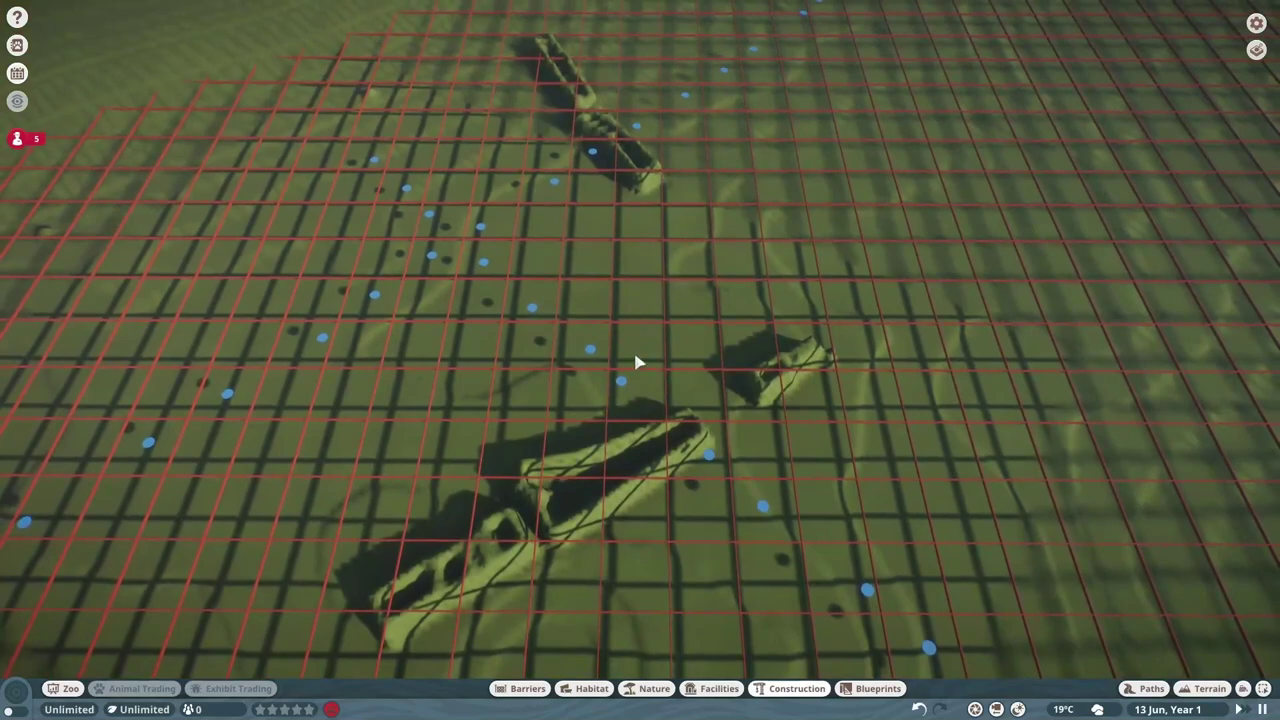
pyautogui.scroll(5, 637, 363)
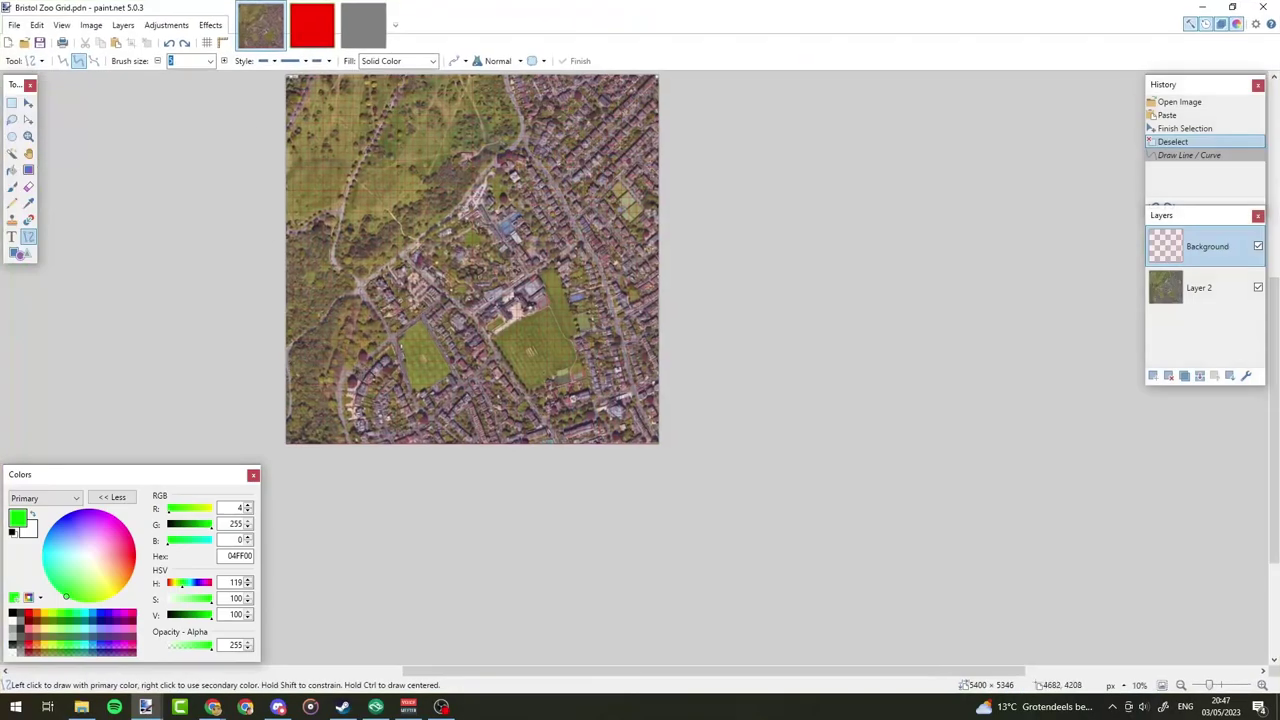
pyautogui.moveTo(430, 288); pyautogui.dragTo(490, 368)
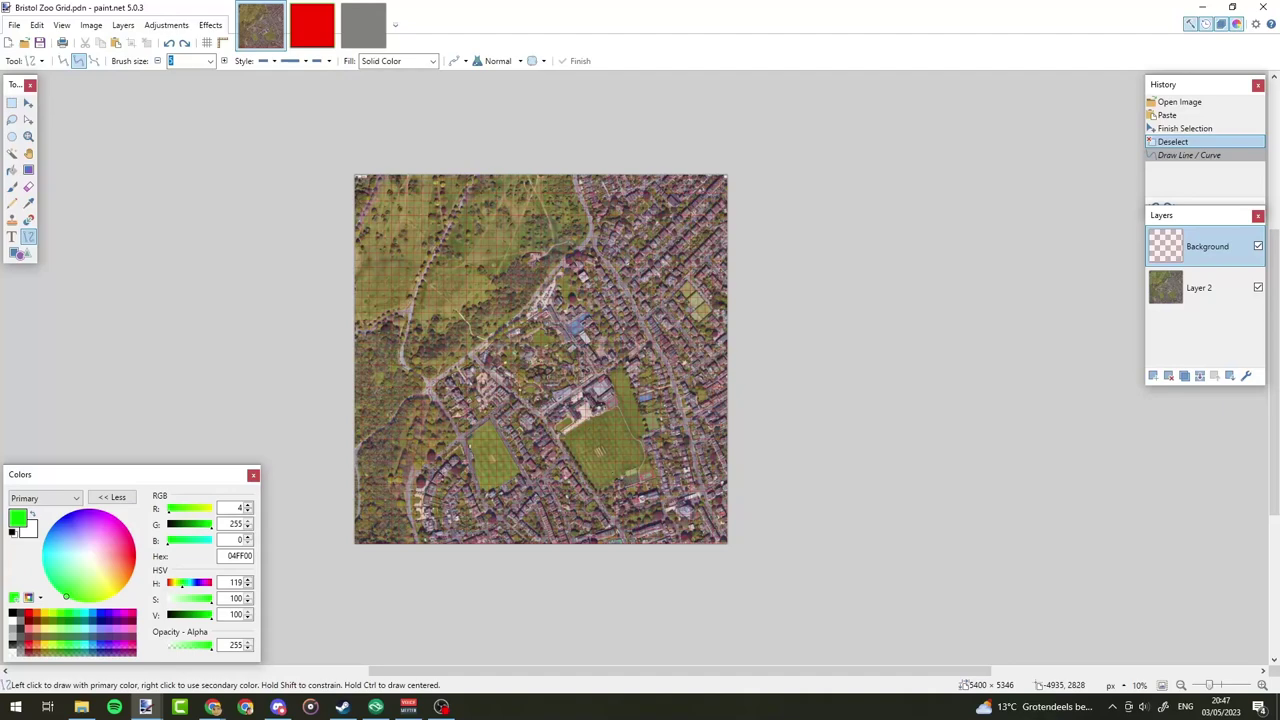
pyautogui.keyDown('ctrl'); pyautogui.scroll(1, 468, 340); pyautogui.keyUp('ctrl')
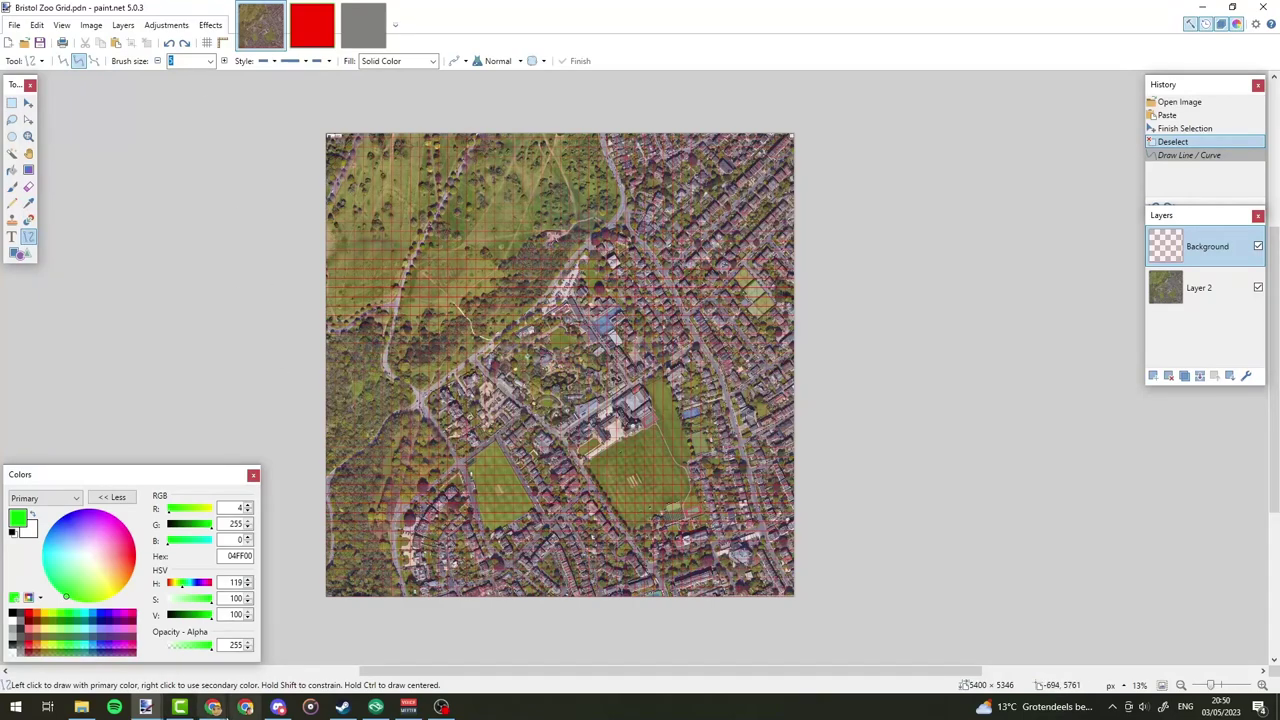
pyautogui.click(216, 708)
pyautogui.click(290, 645)
# Look up Bristol Zoo Gardens again, show it as Satellite imagery, and hide the place panel.
pyautogui.click(170, 90)
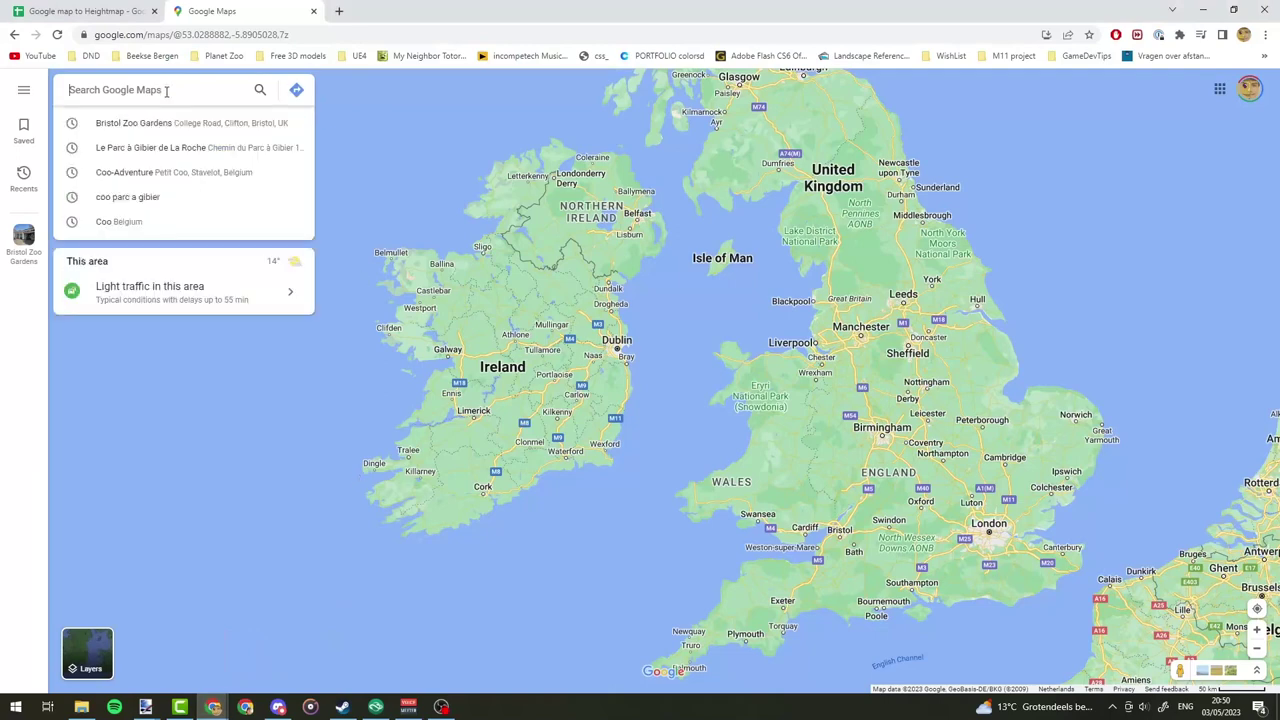
pyautogui.click(156, 122)
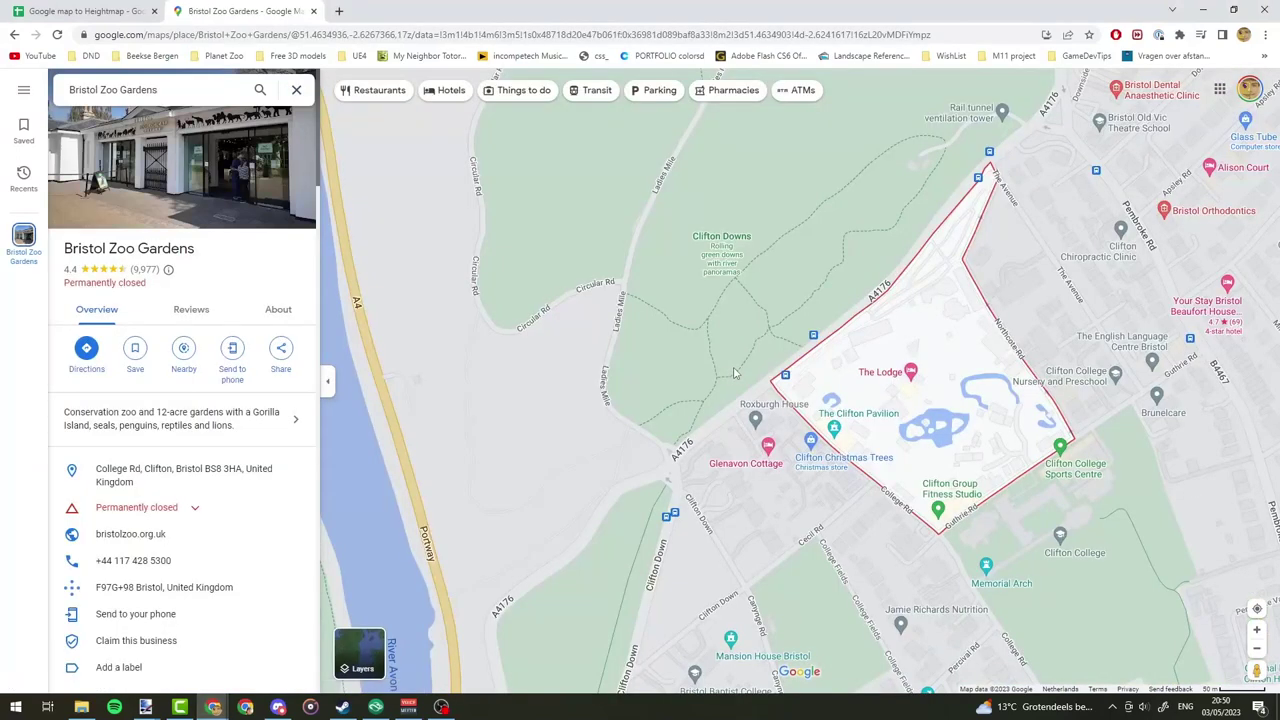
pyautogui.click(359, 655)
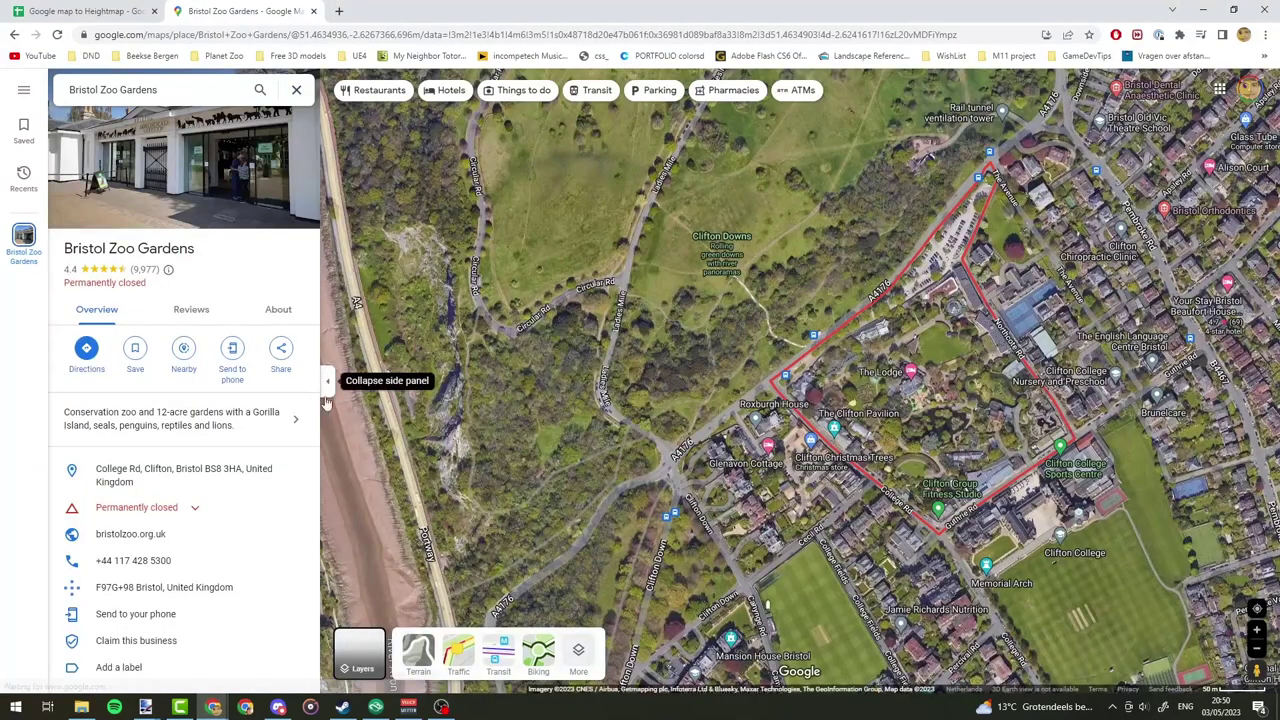
pyautogui.click(327, 380)
# Pan the map to frame the zoo and clear the Bristol Zoo Gardens search.
pyautogui.moveTo(598, 397); pyautogui.dragTo(237, 410)
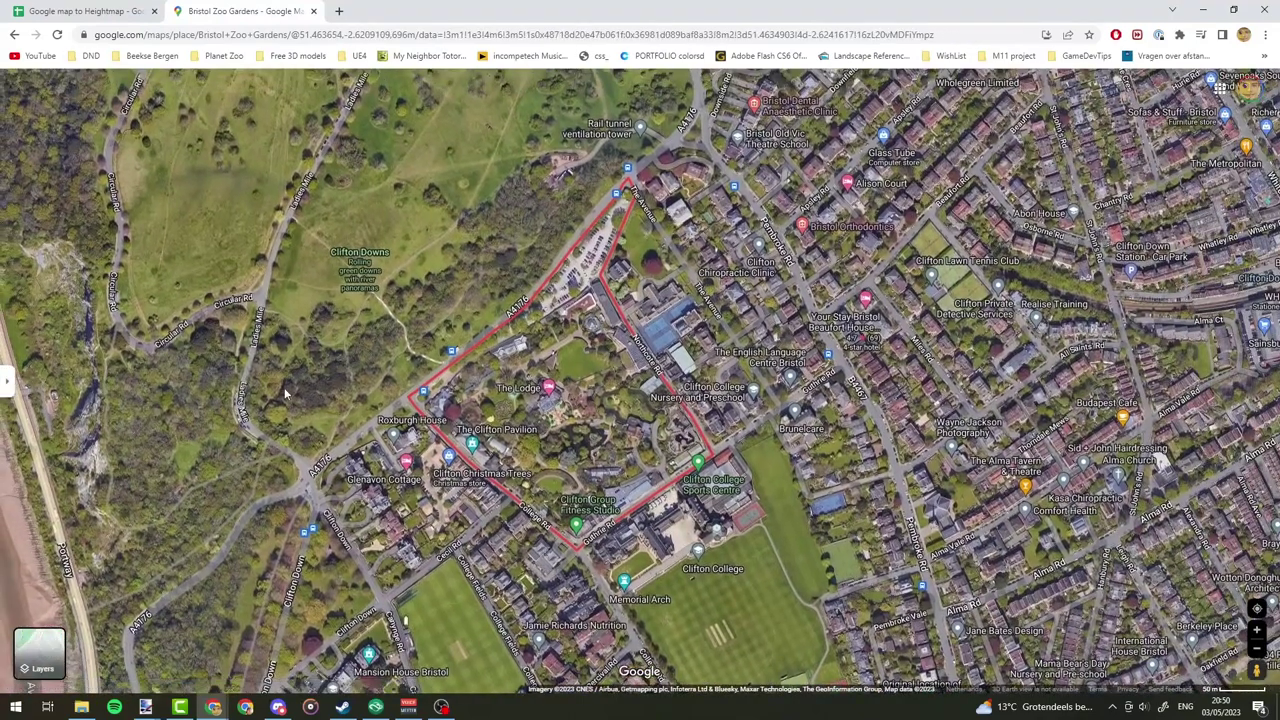
pyautogui.click(10, 378)
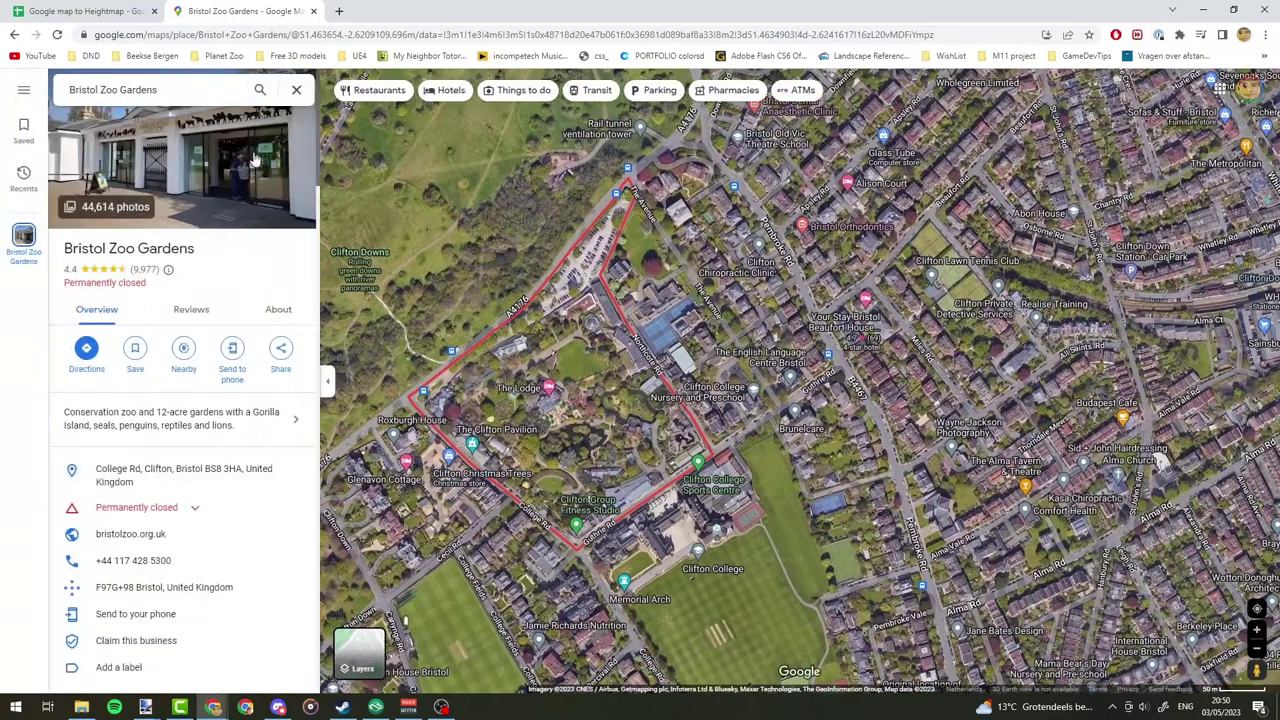
pyautogui.click(294, 89)
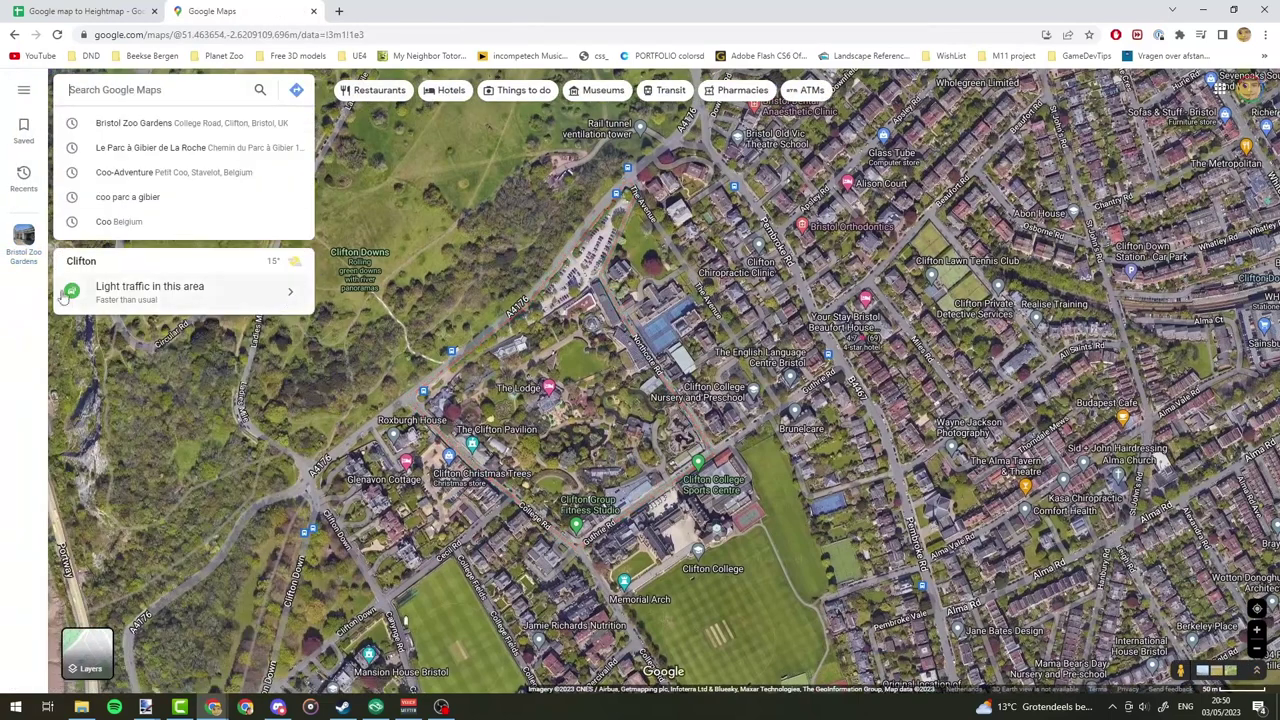
pyautogui.click(360, 303)
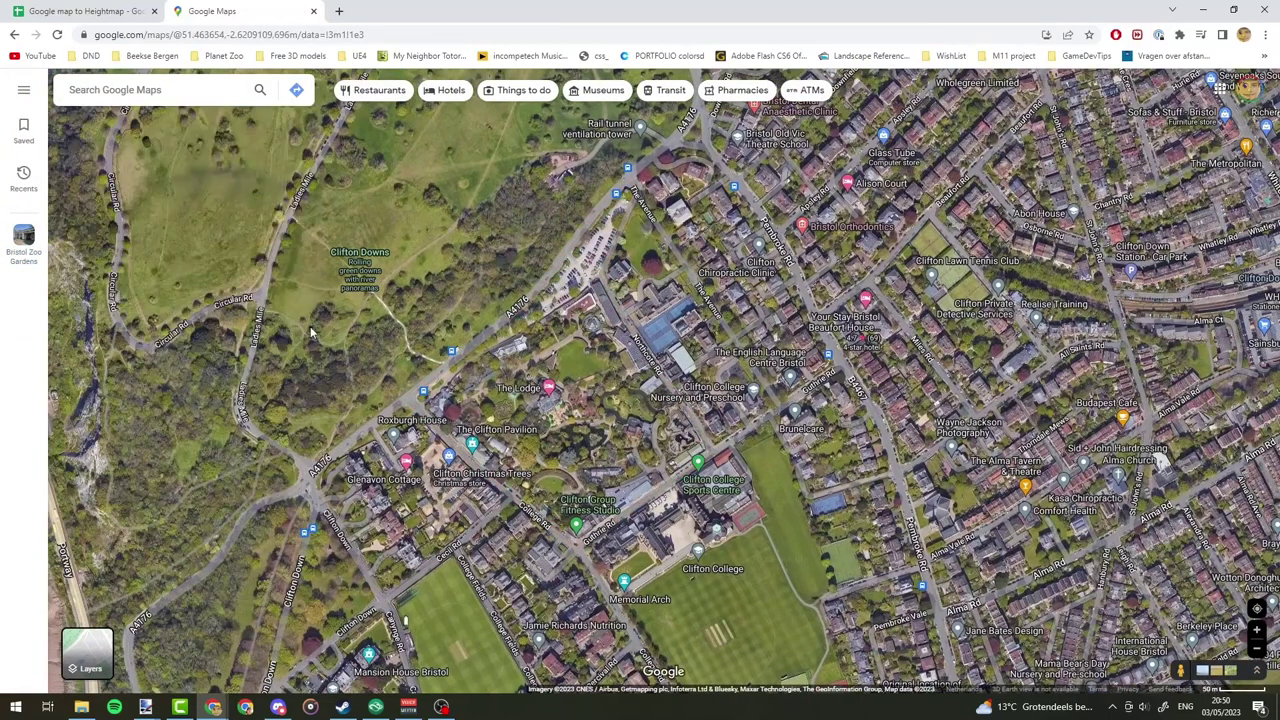
pyautogui.moveTo(293, 322); pyautogui.dragTo(319, 313)
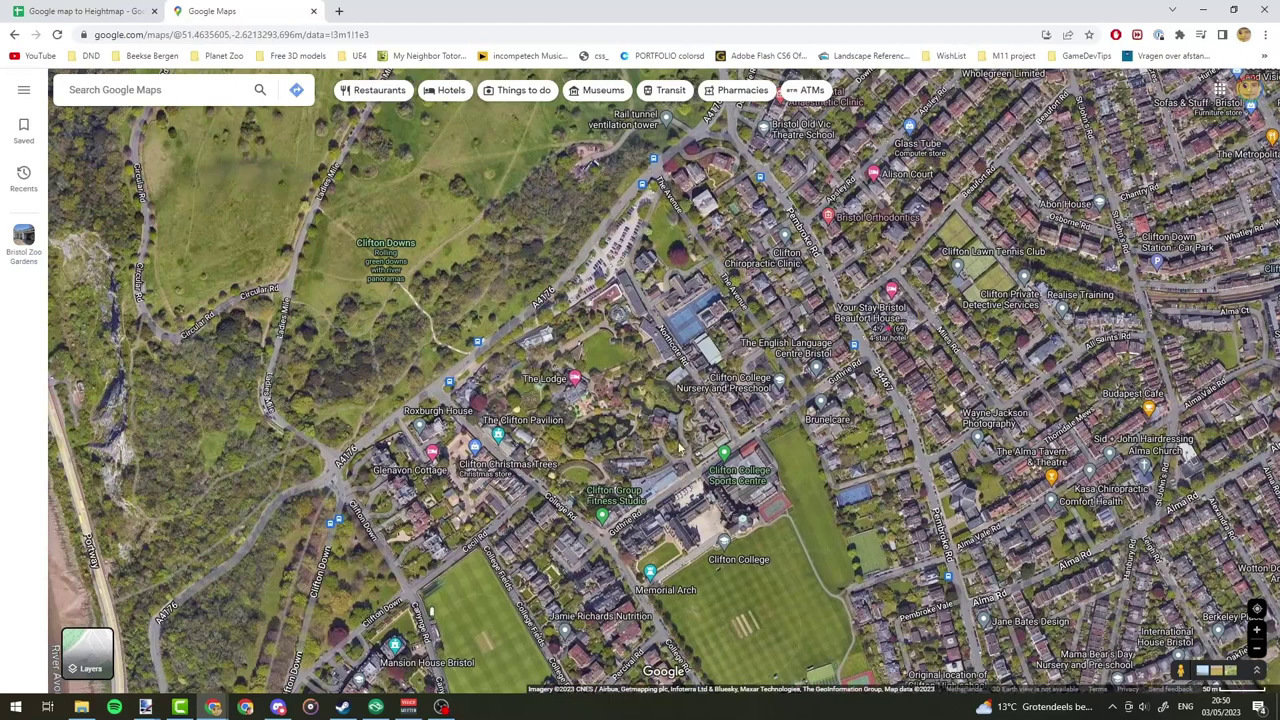
pyautogui.moveTo(665, 443); pyautogui.dragTo(686, 418)
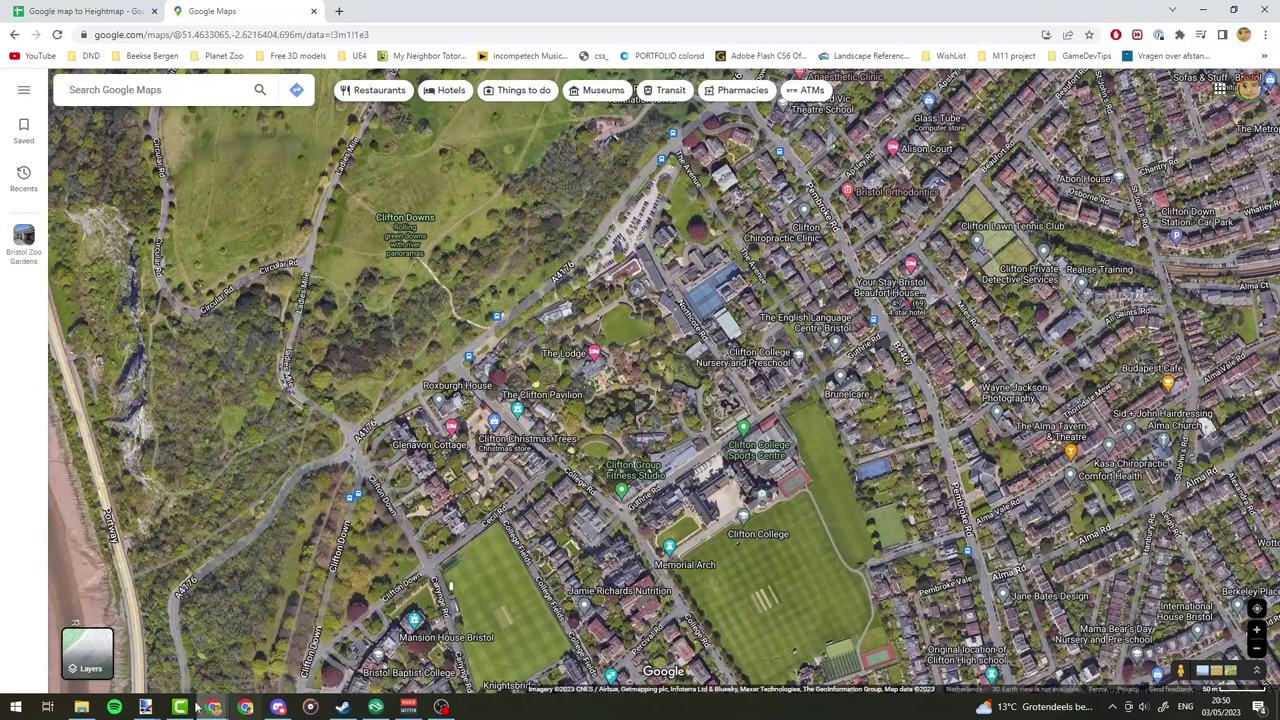
# Compare against the paint.net image, then zoom and reframe around Clifton College and its fields.
pyautogui.click(50, 640)
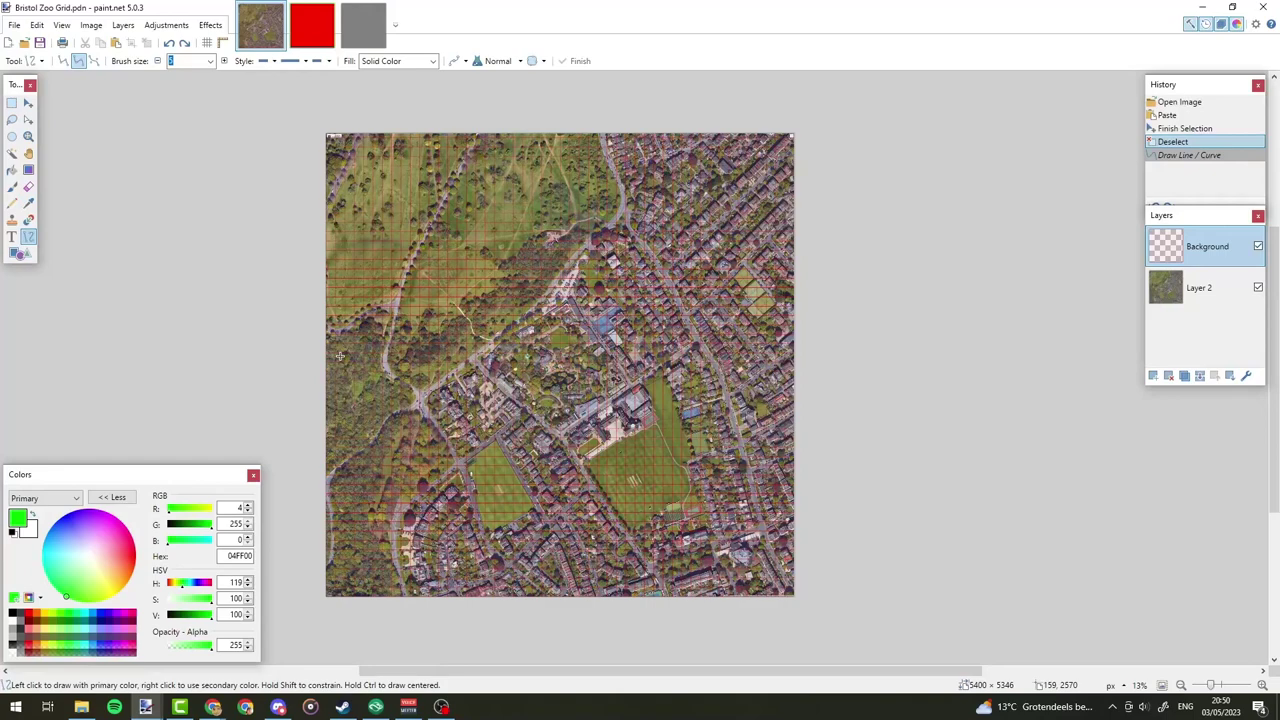
pyautogui.hotkey('alt', 'Tab')
pyautogui.scroll(5, 423, 583)
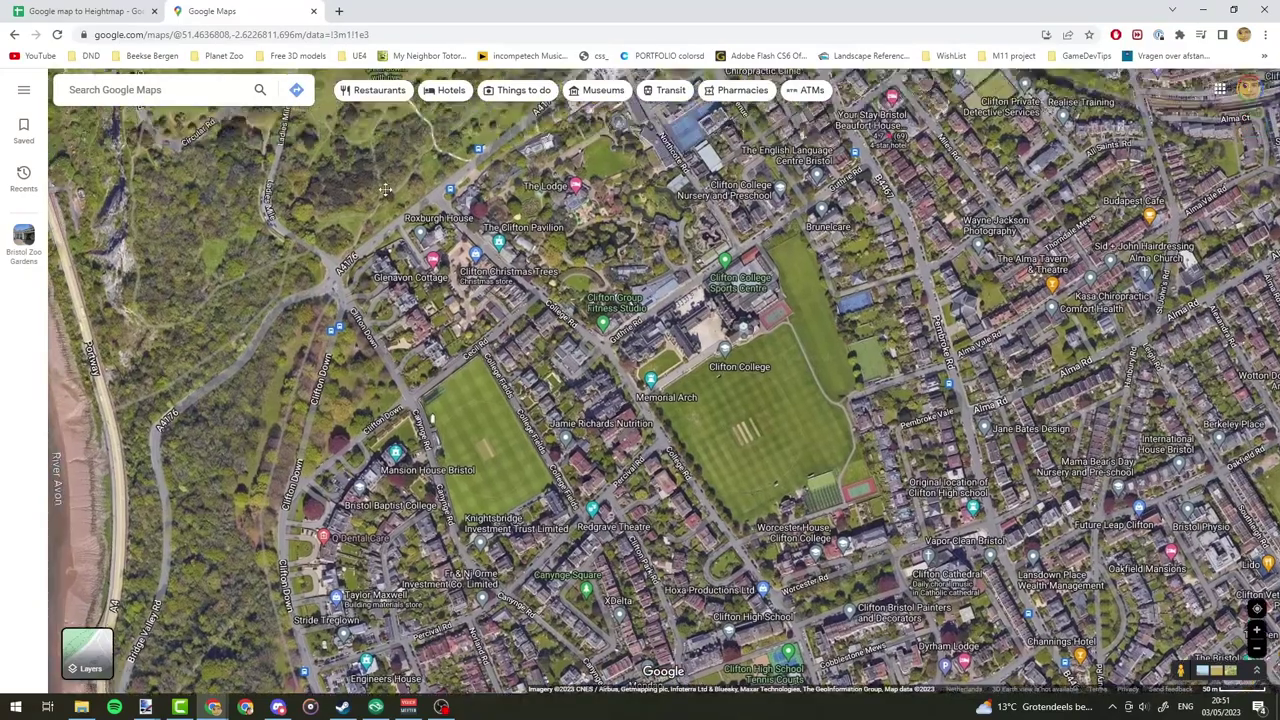
pyautogui.scroll(-3, 423, 583)
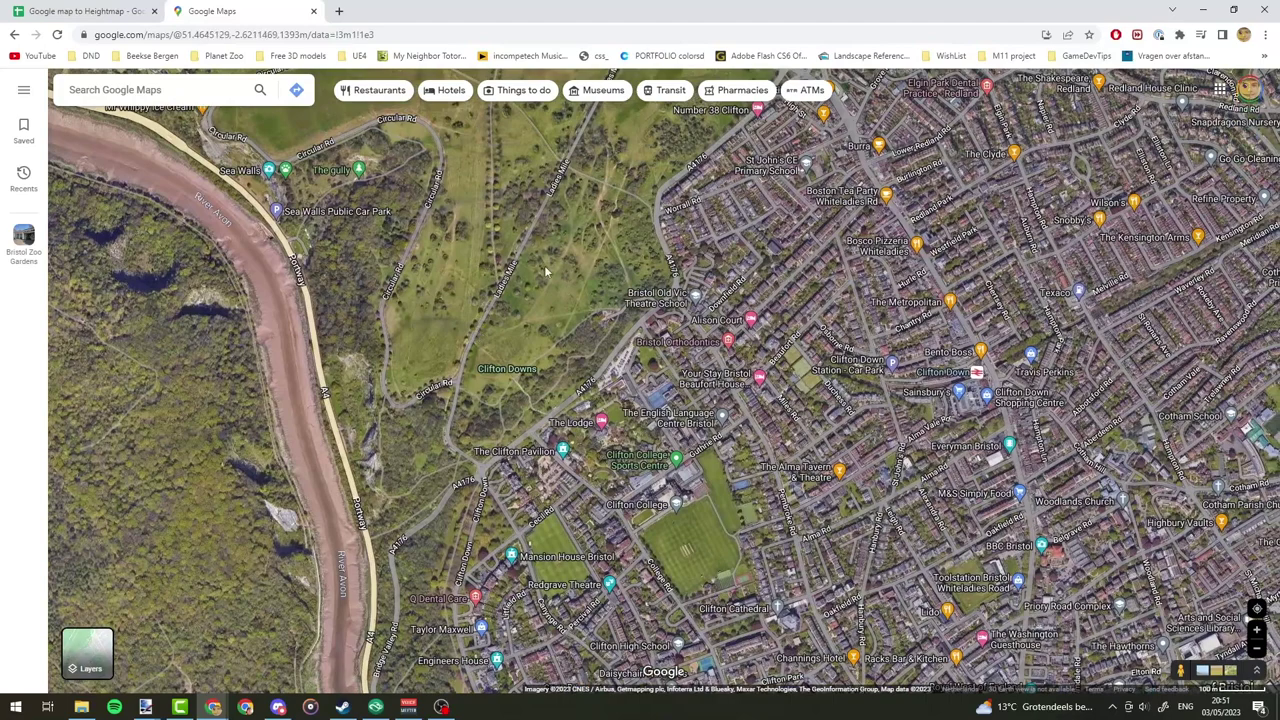
pyautogui.scroll(2, 544, 266)
pyautogui.scroll(-2, 544, 266)
pyautogui.moveTo(544, 266); pyautogui.dragTo(536, 225)
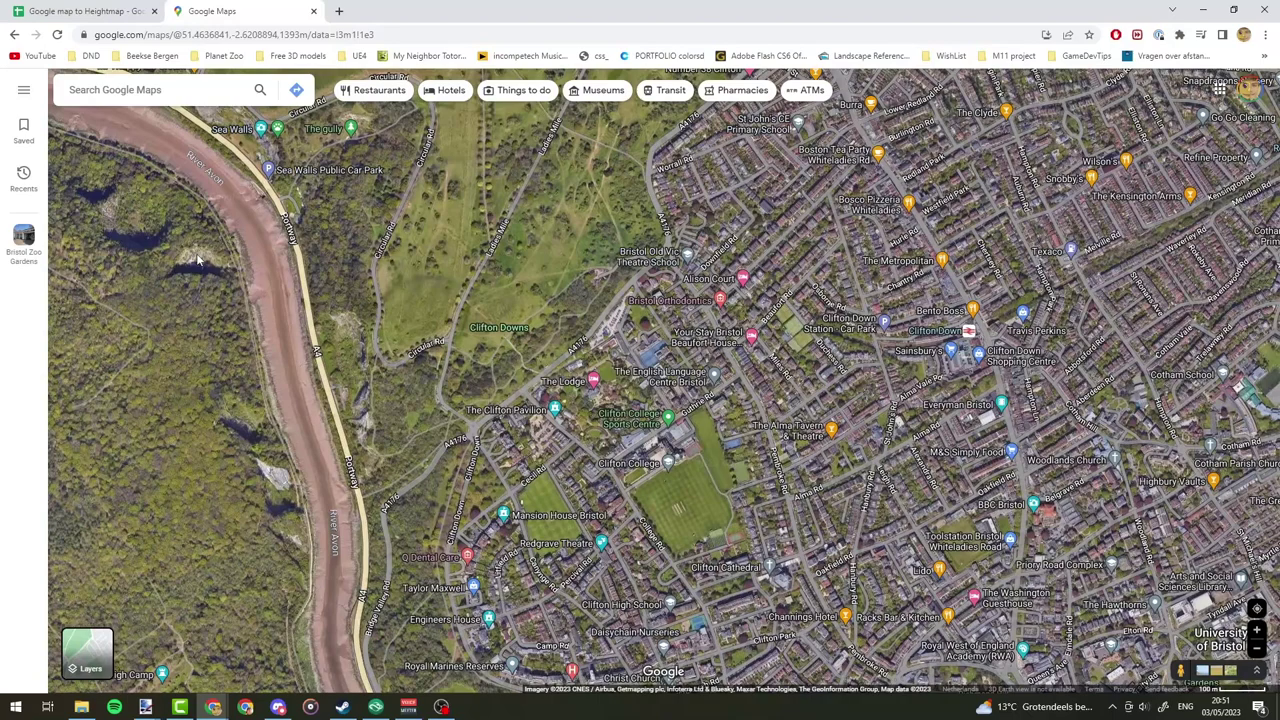
pyautogui.scroll(3, 268, 358)
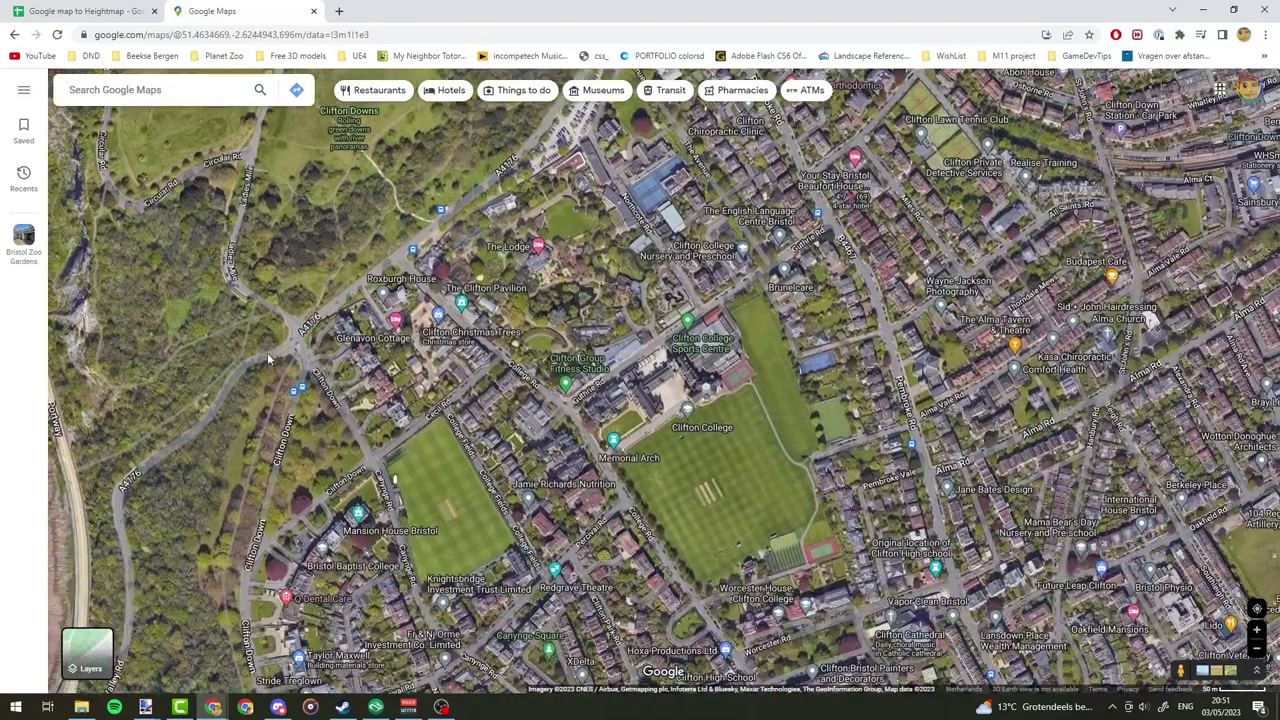
pyautogui.moveTo(402, 515); pyautogui.dragTo(470, 437)
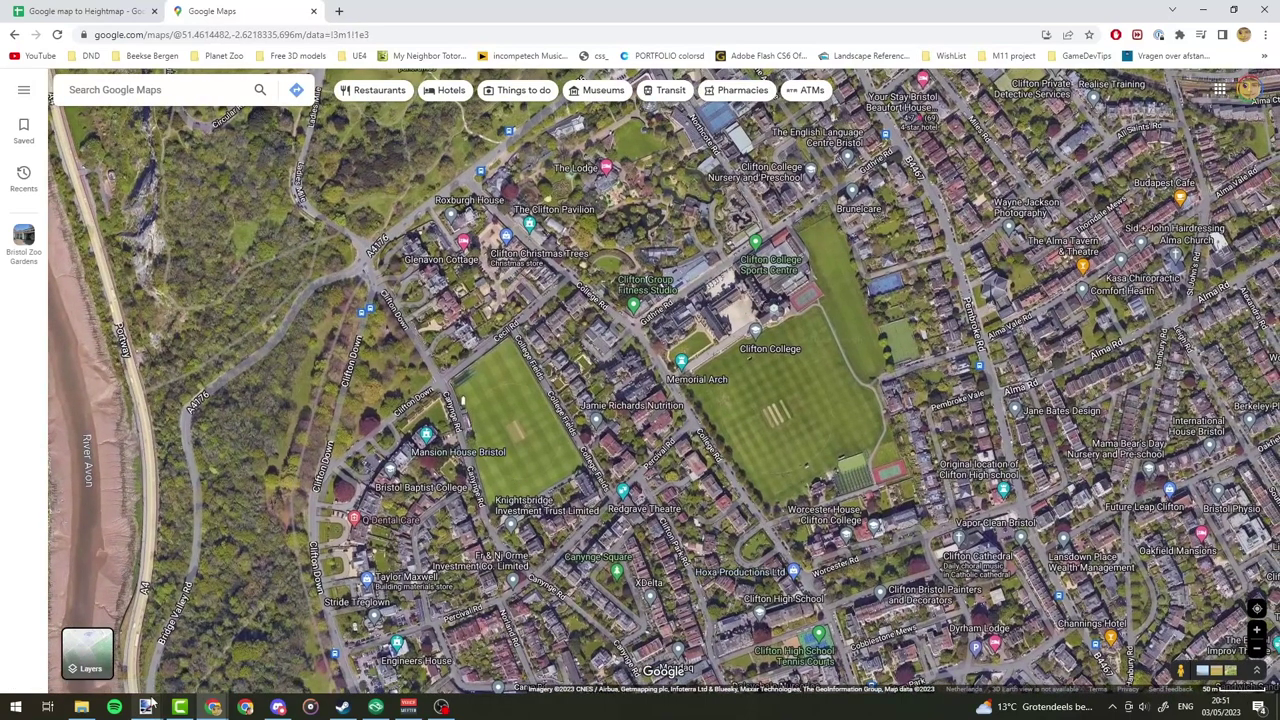
# Check the paint.net grid image, then return the Clifton map to plain map view.
pyautogui.click(92, 660)
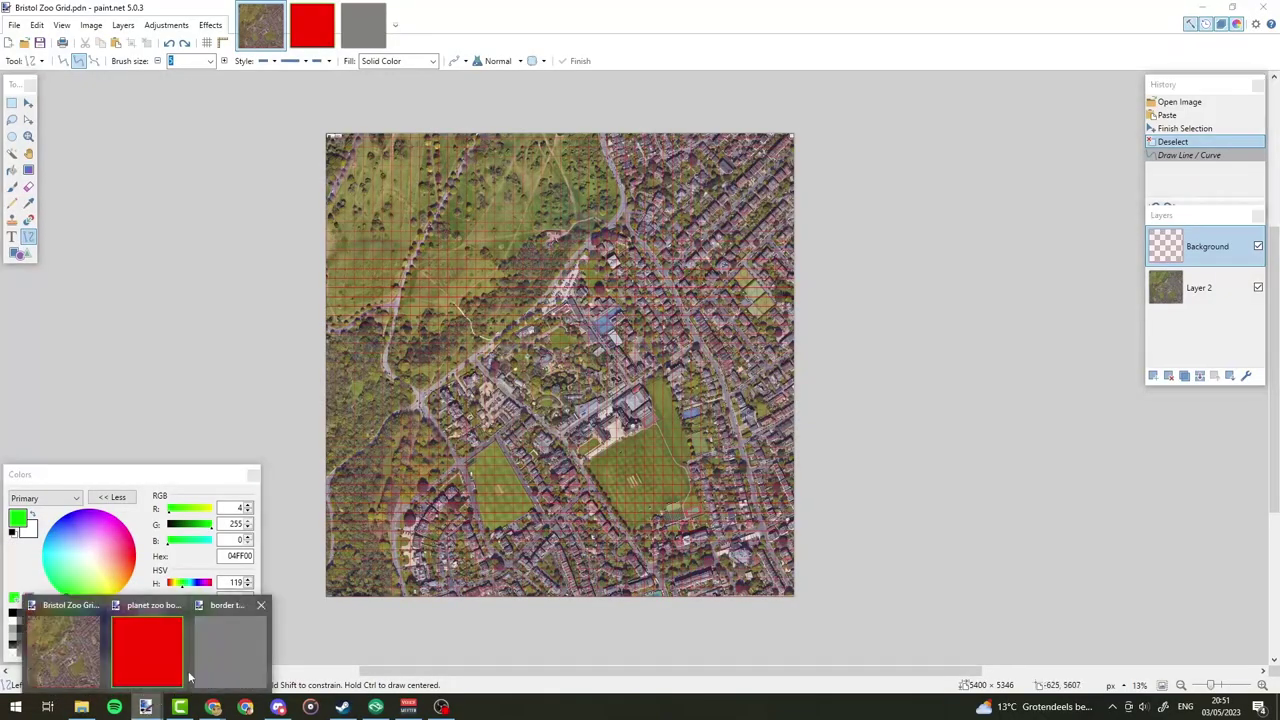
pyautogui.moveTo(213, 707)
pyautogui.click(285, 640)
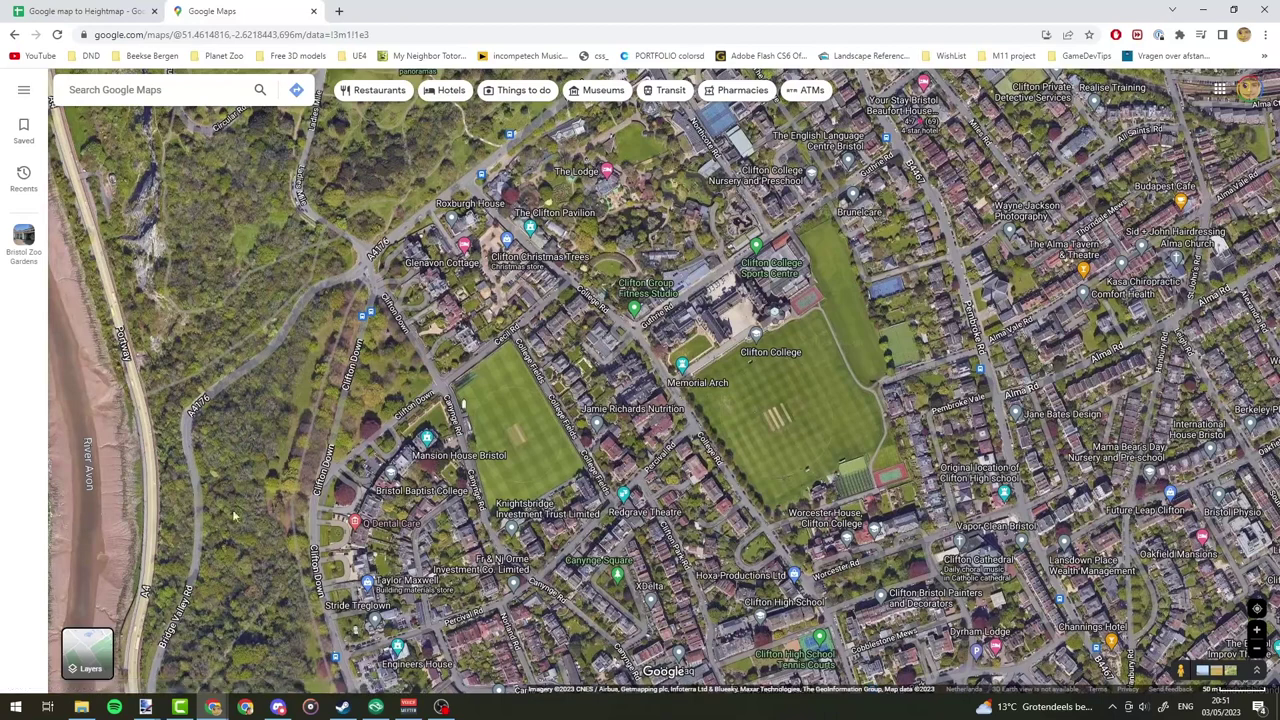
pyautogui.moveTo(110, 652)
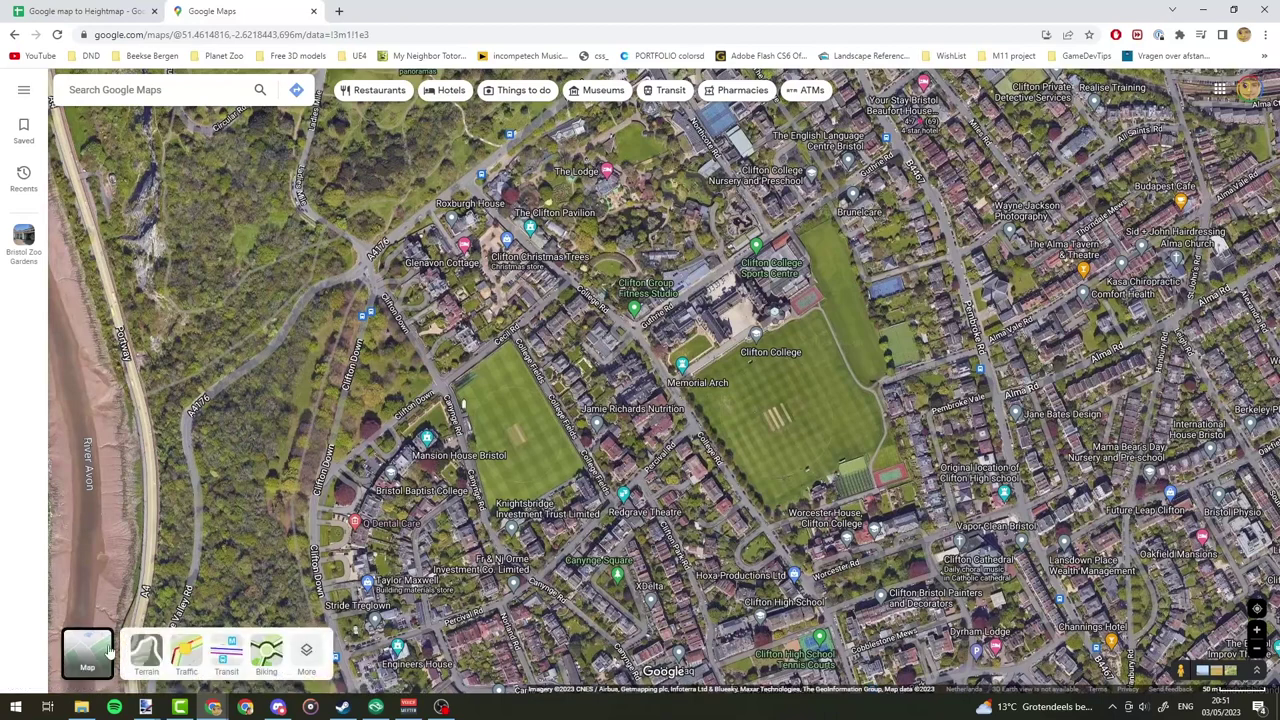
pyautogui.click(108, 652)
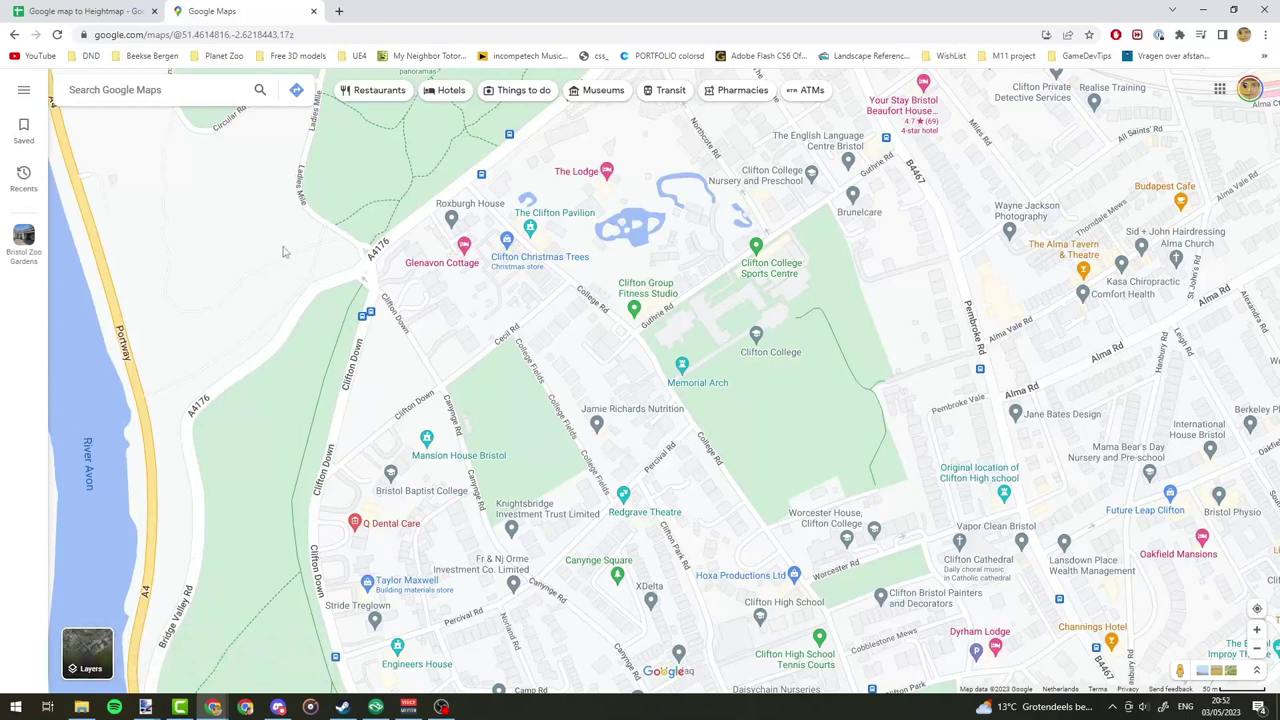
# Copy the Clifton map's URL and go to the Google map to Heightmap spreadsheet.
pyautogui.click(310, 32)
pyautogui.hotkey('ctrl', 'c')
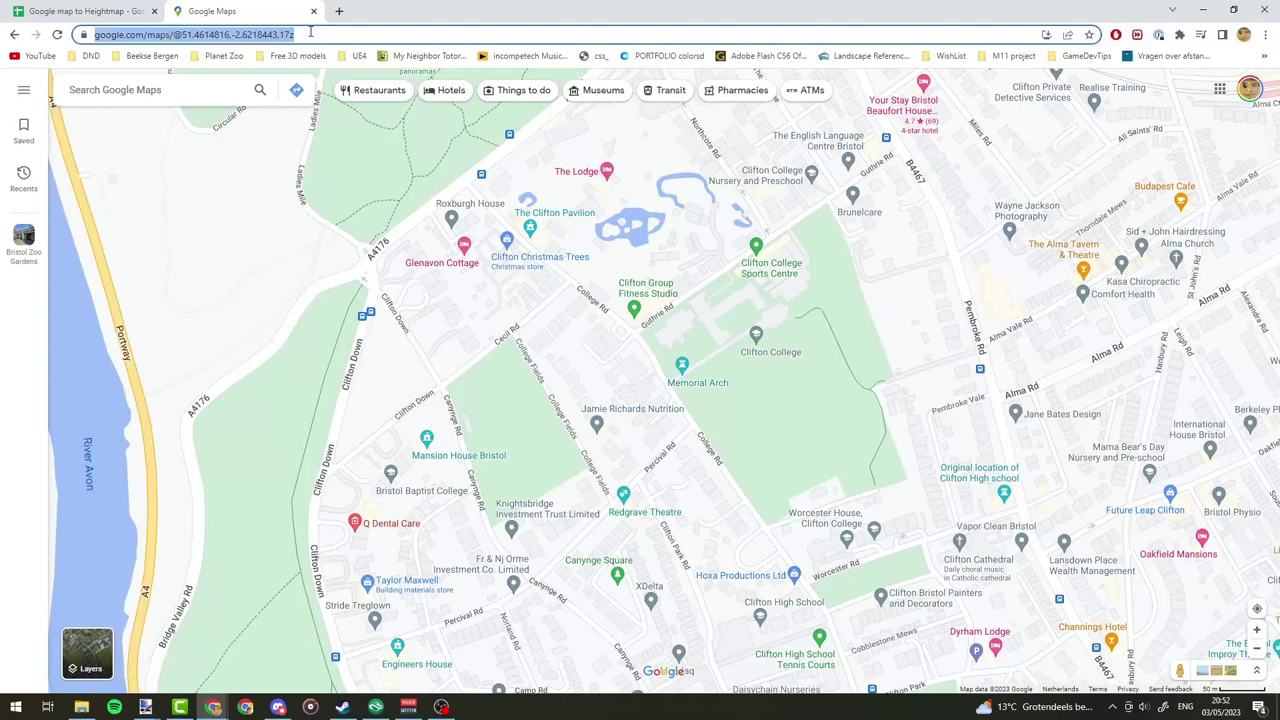
pyautogui.rightClick(145, 36)
pyautogui.click(218, 130)
pyautogui.click(120, 8)
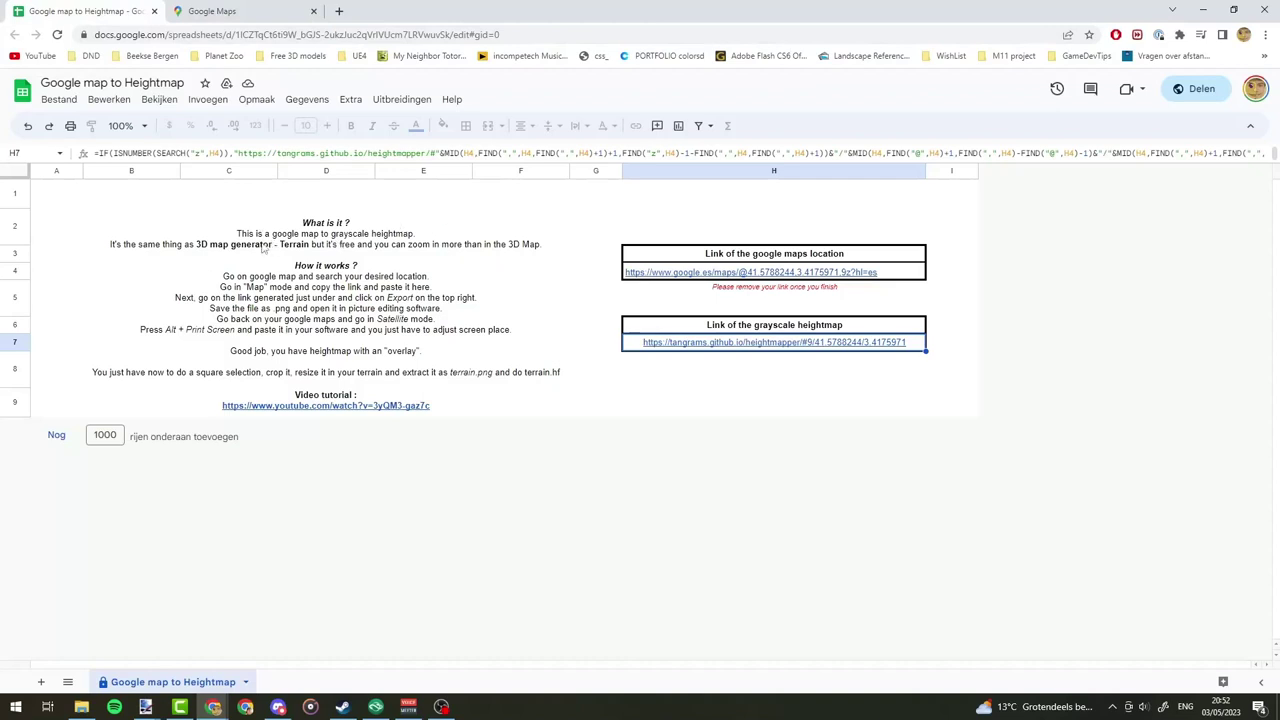
# Paste the copied Clifton Maps URL into H4 and select H7's generated heightmap link.
pyautogui.click(693, 272)
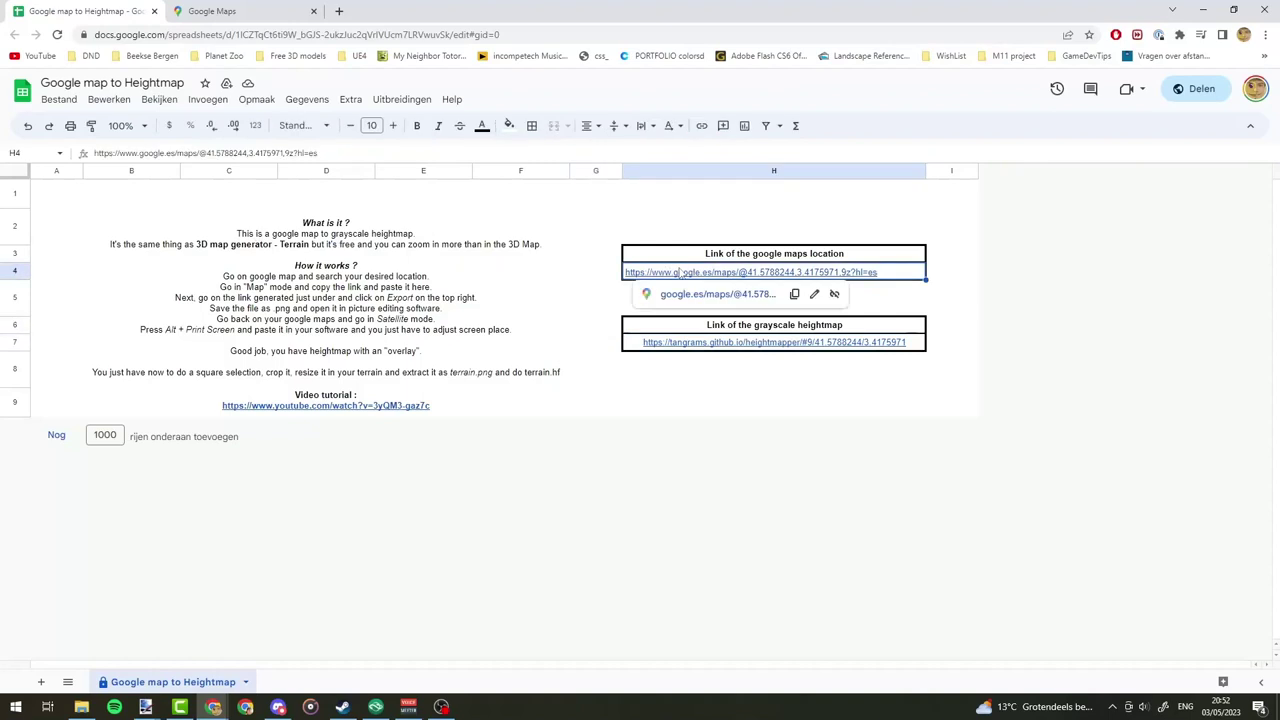
pyautogui.hotkey('ctrl', 'v')
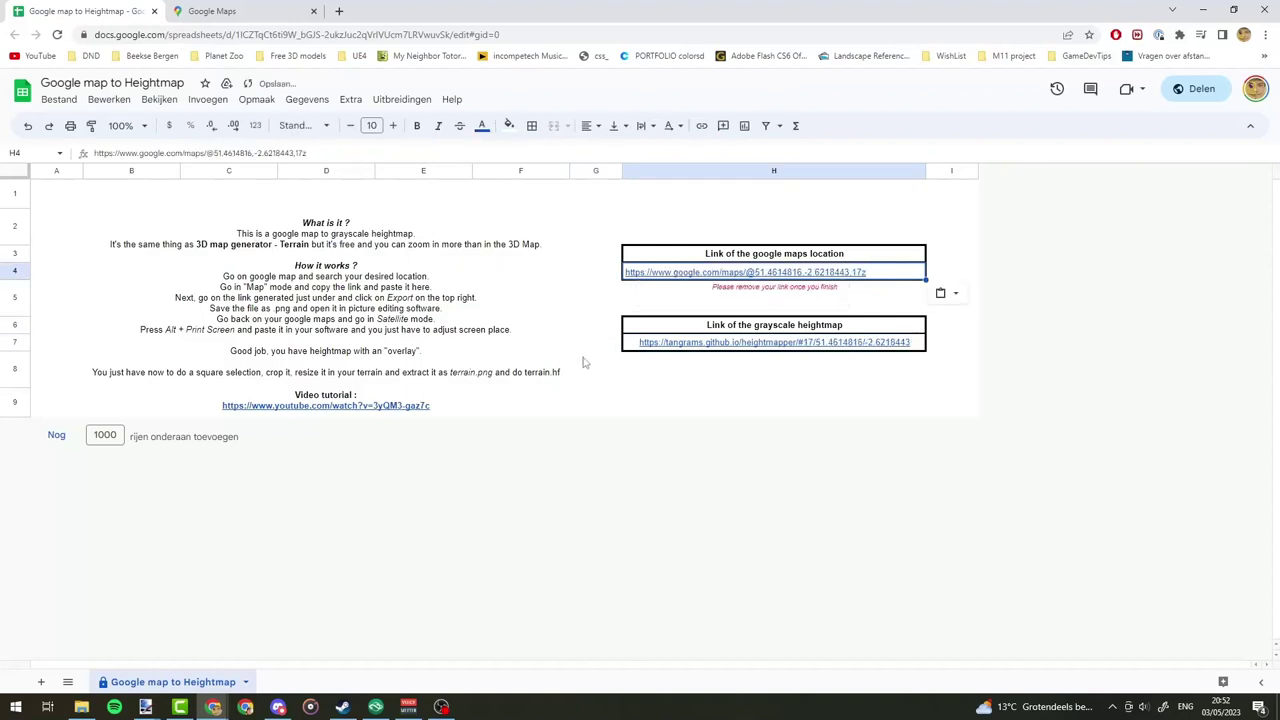
pyautogui.click(688, 347)
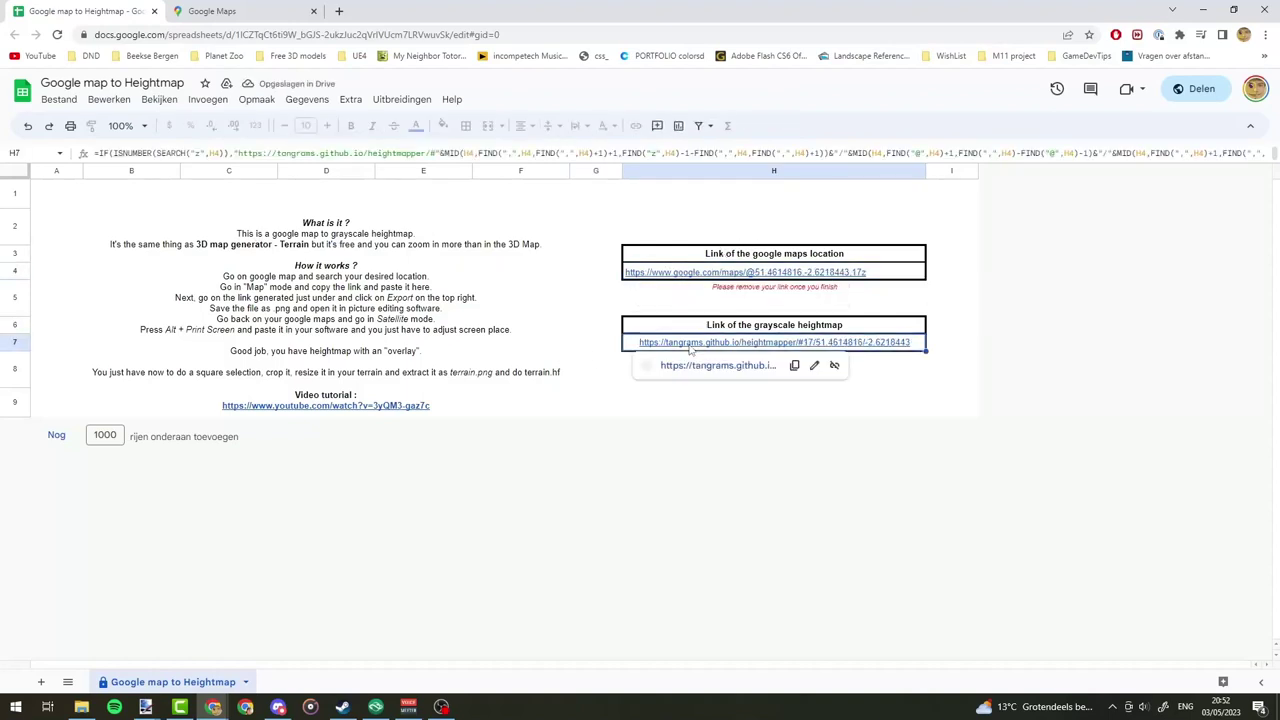
# Open H7's heightmap link for 51.4614816/-2.6218443 and compare it repeatedly with the Google Maps view.
pyautogui.click(737, 366)
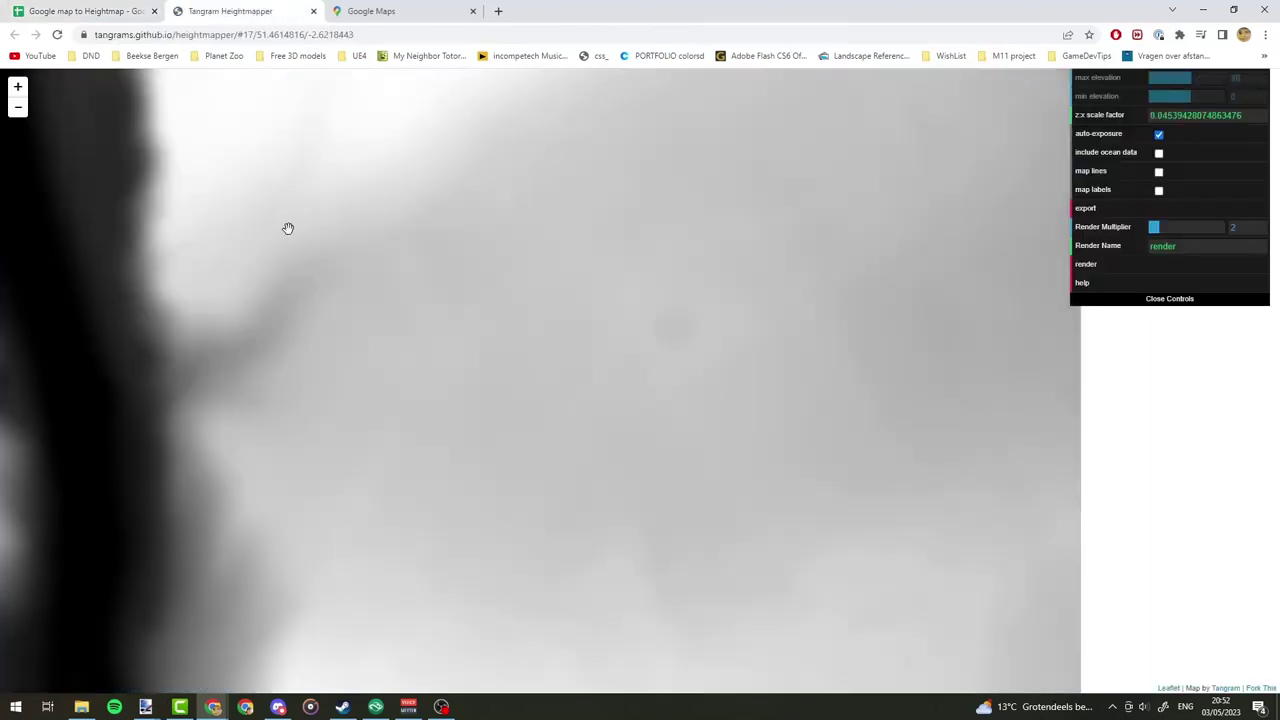
pyautogui.click(382, 8)
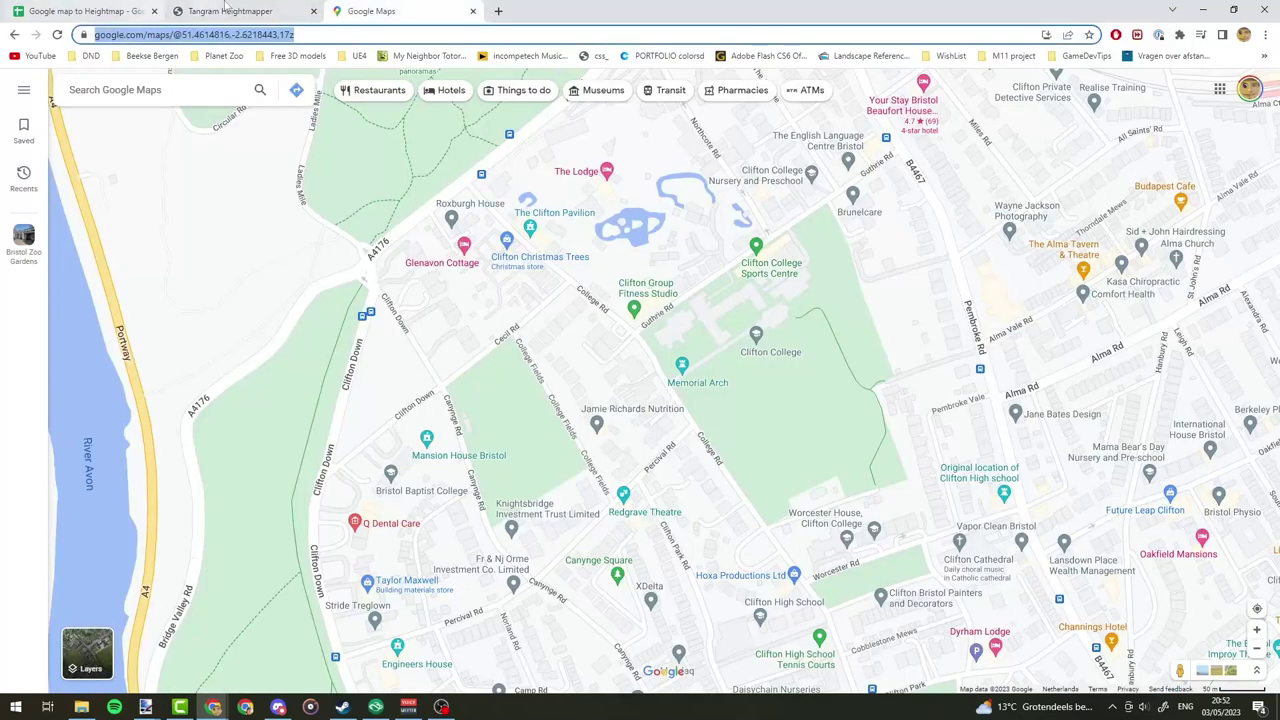
pyautogui.click(276, 10)
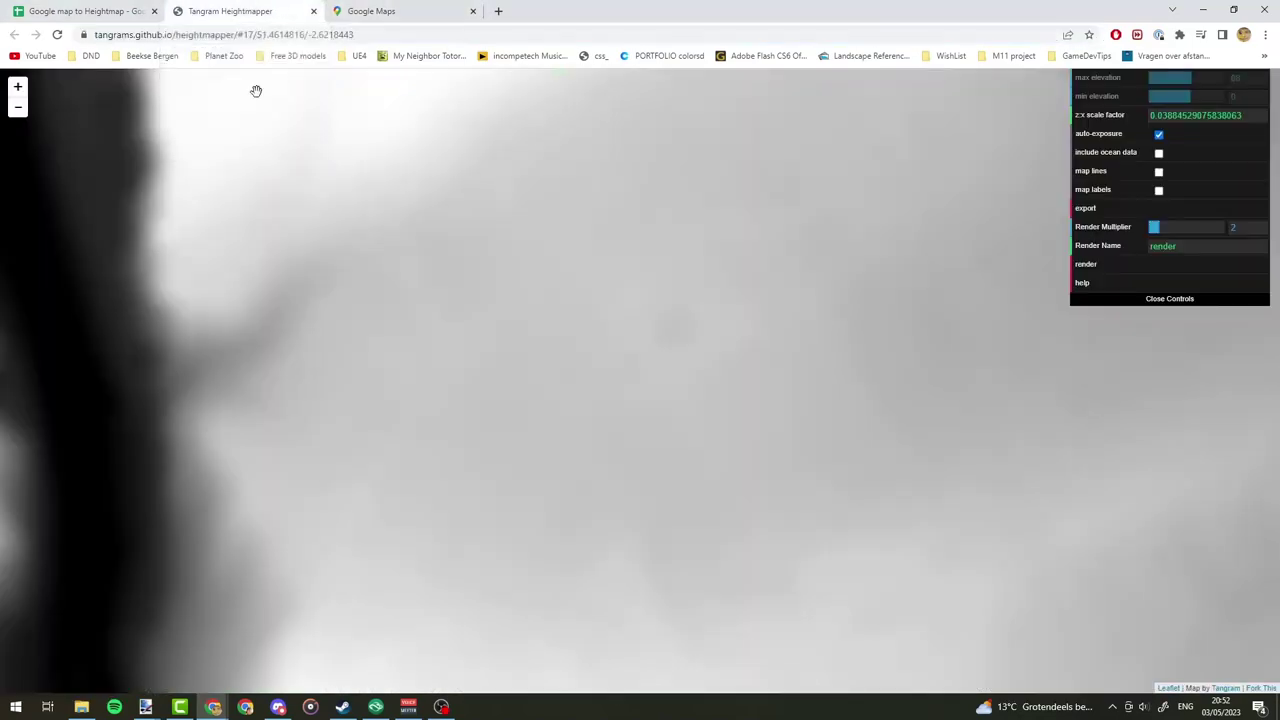
pyautogui.click(433, 12)
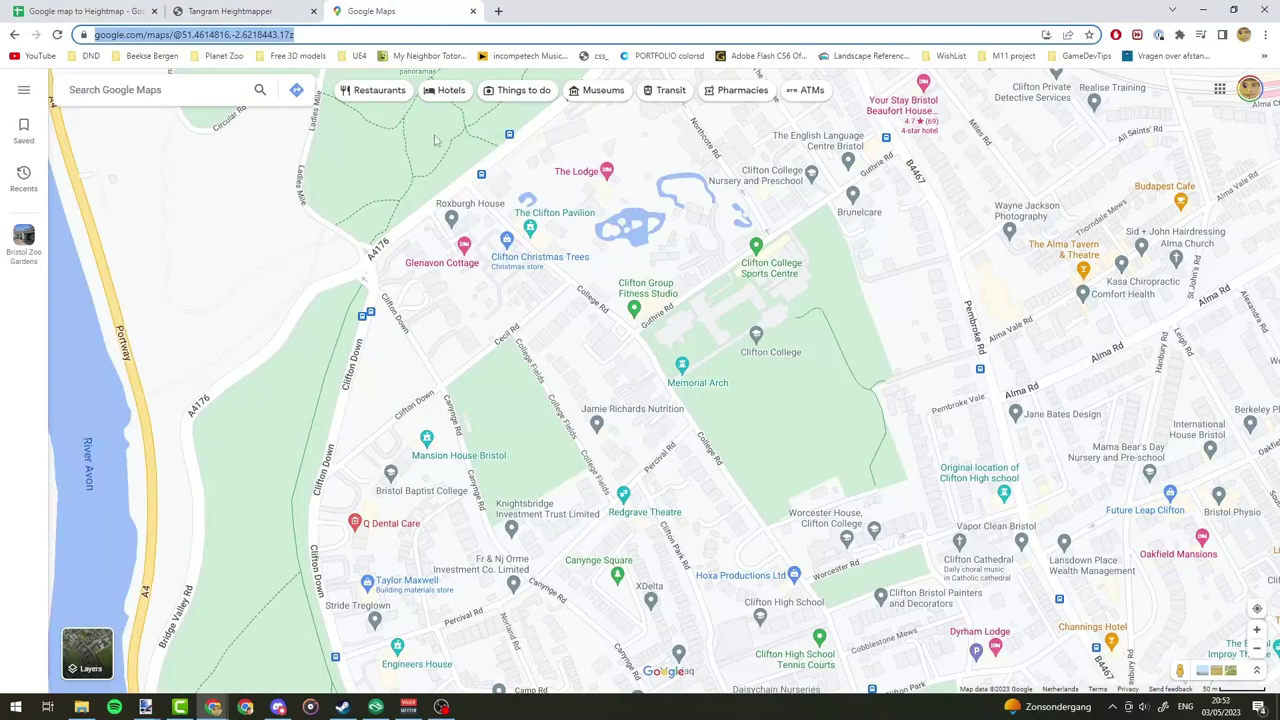
pyautogui.click(272, 9)
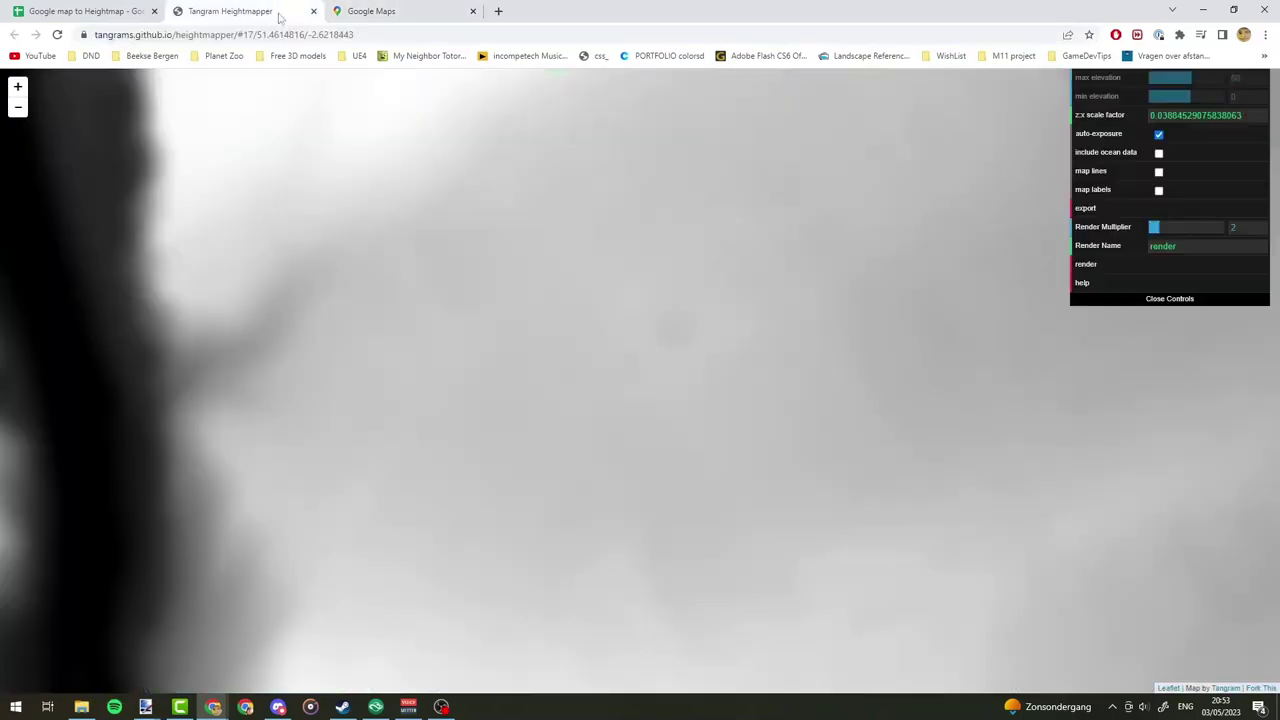
pyautogui.click(380, 8)
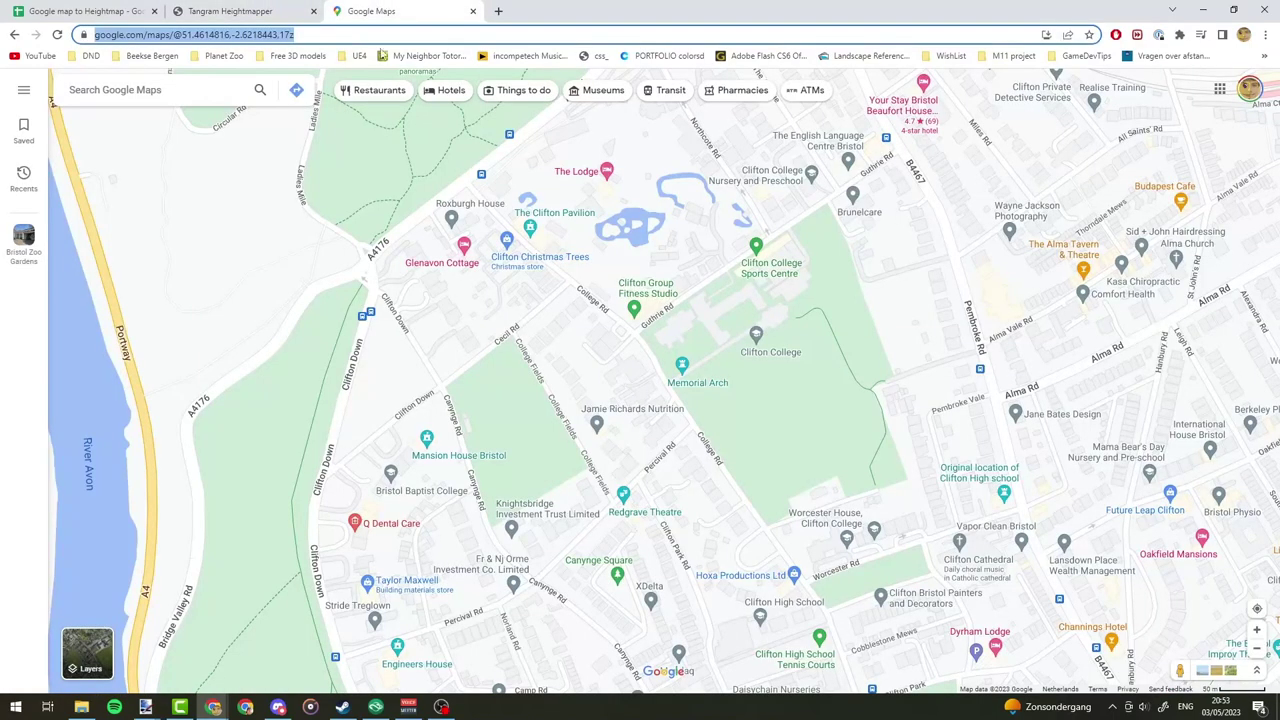
pyautogui.click(280, 9)
pyautogui.click(390, 9)
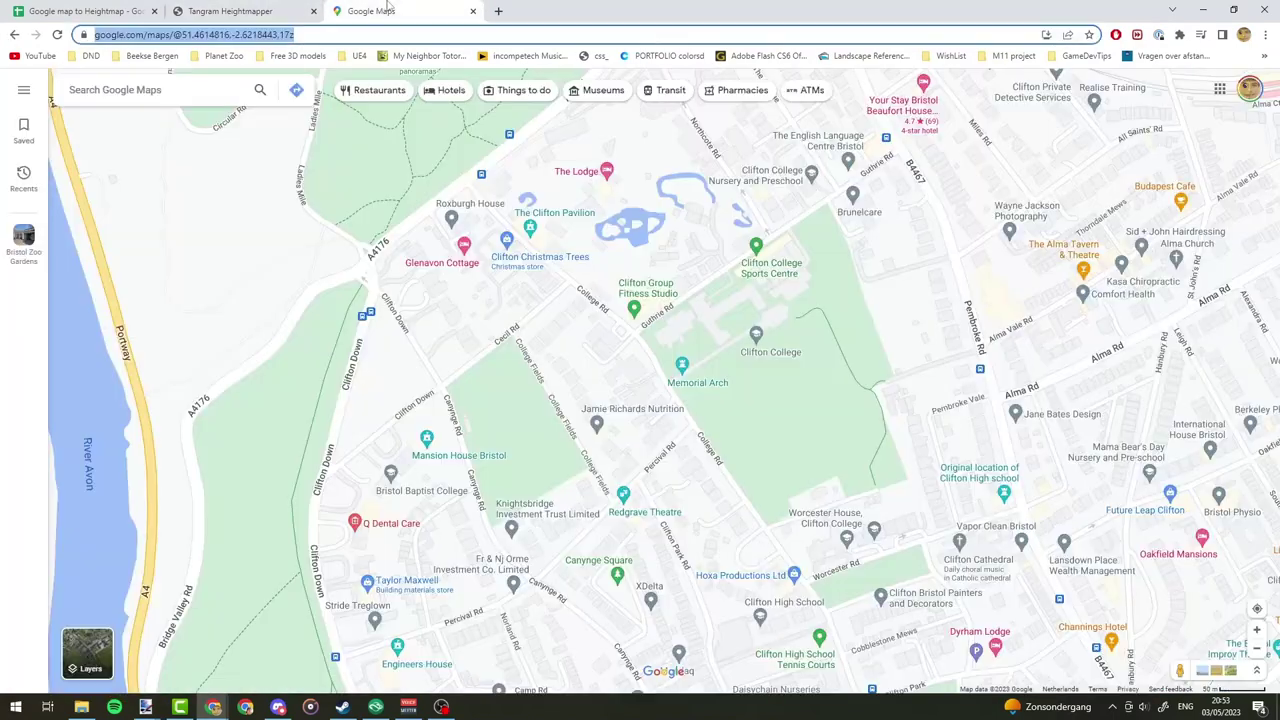
pyautogui.click(297, 7)
pyautogui.click(375, 10)
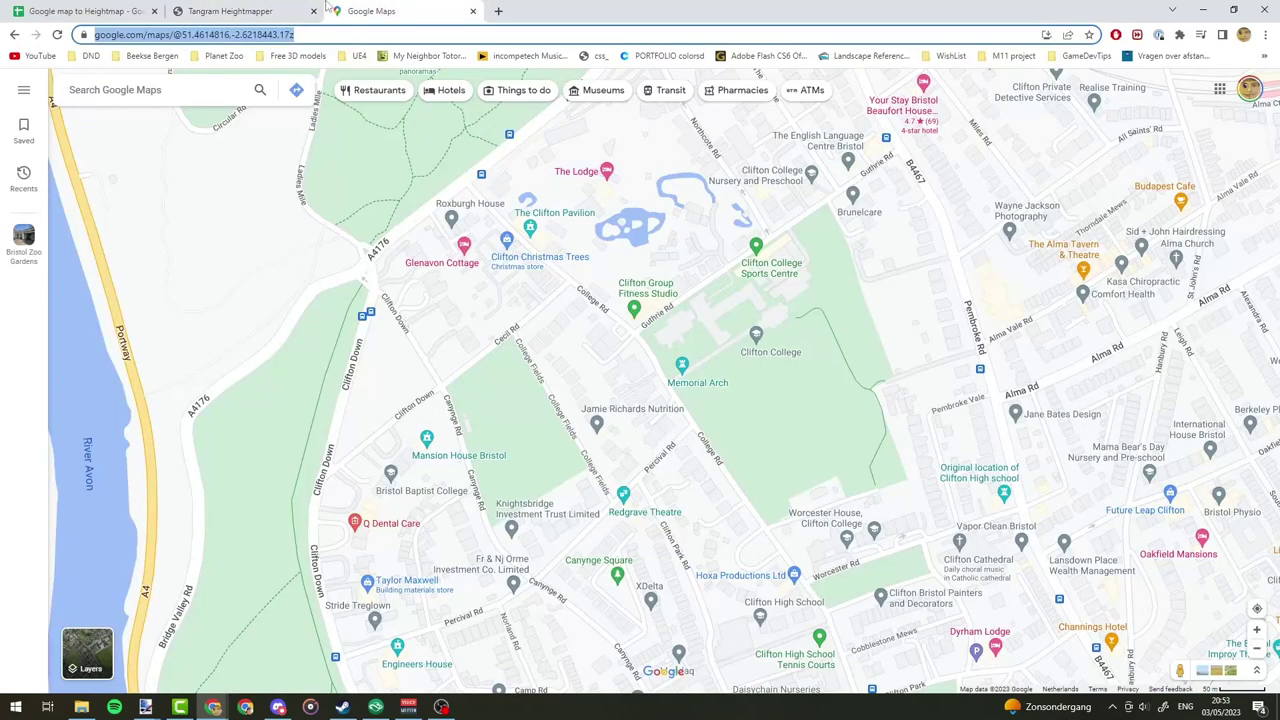
pyautogui.click(290, 10)
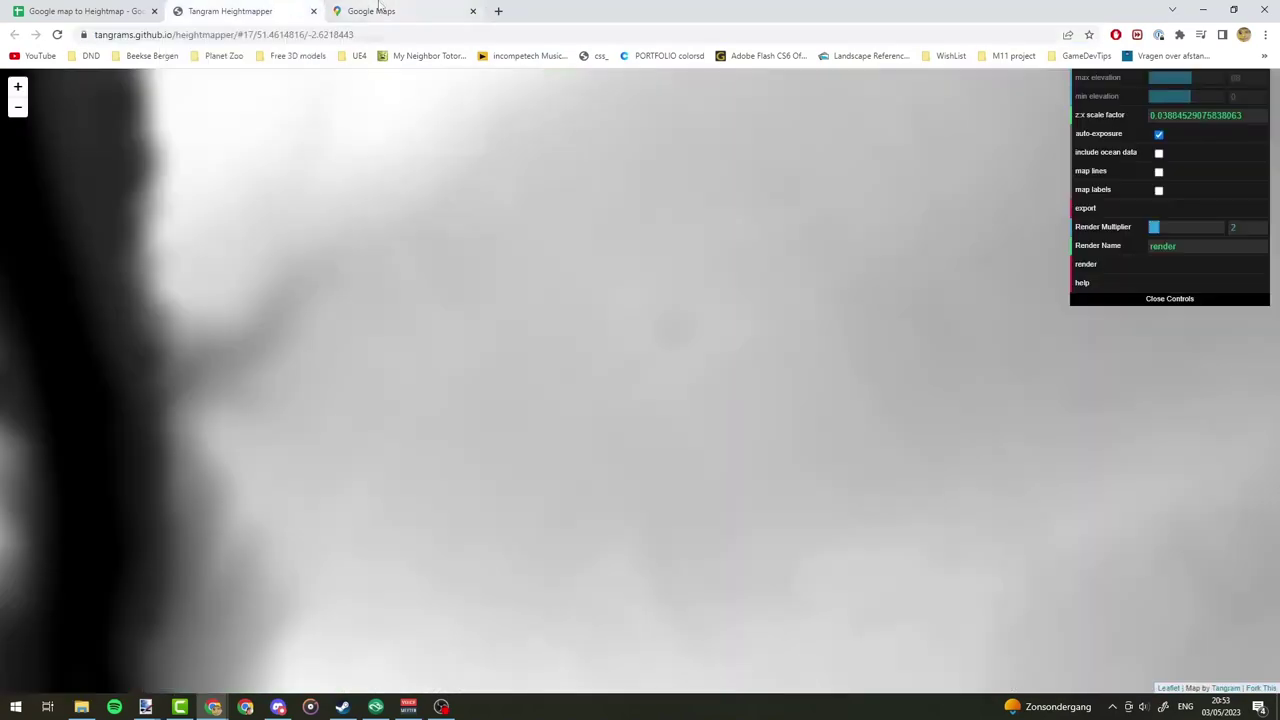
pyautogui.click(379, 7)
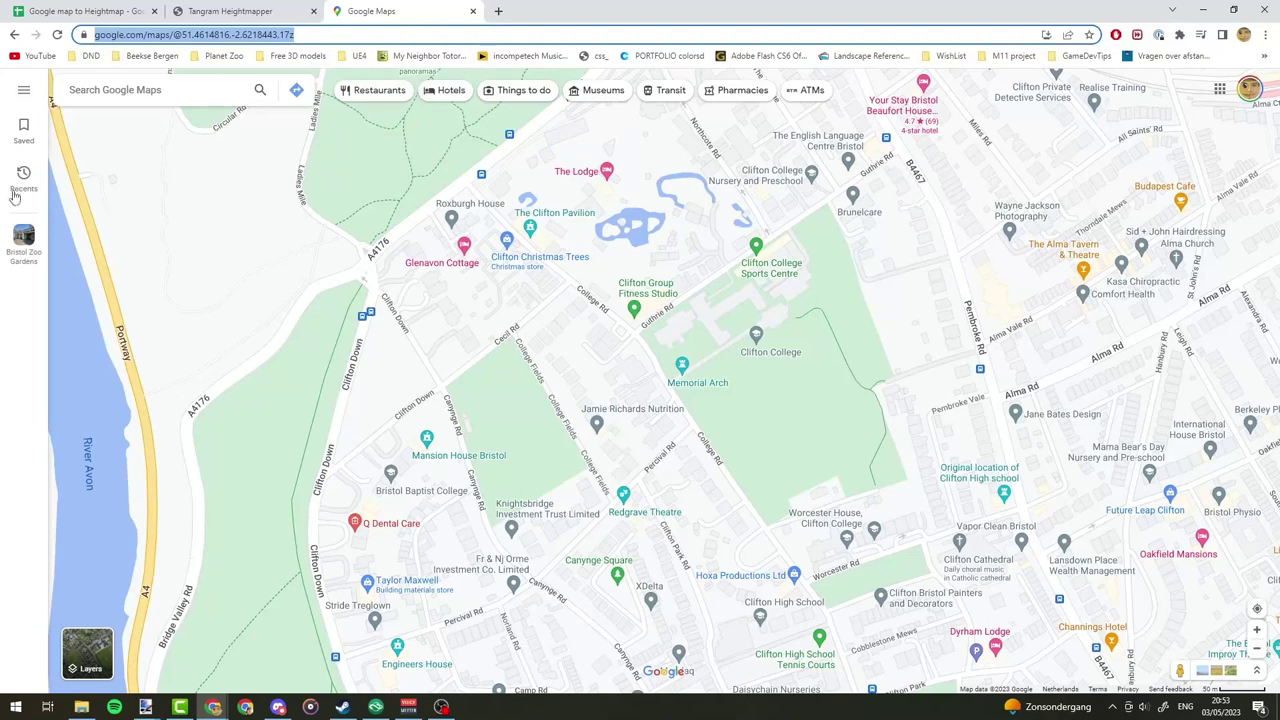
pyautogui.click(285, 11)
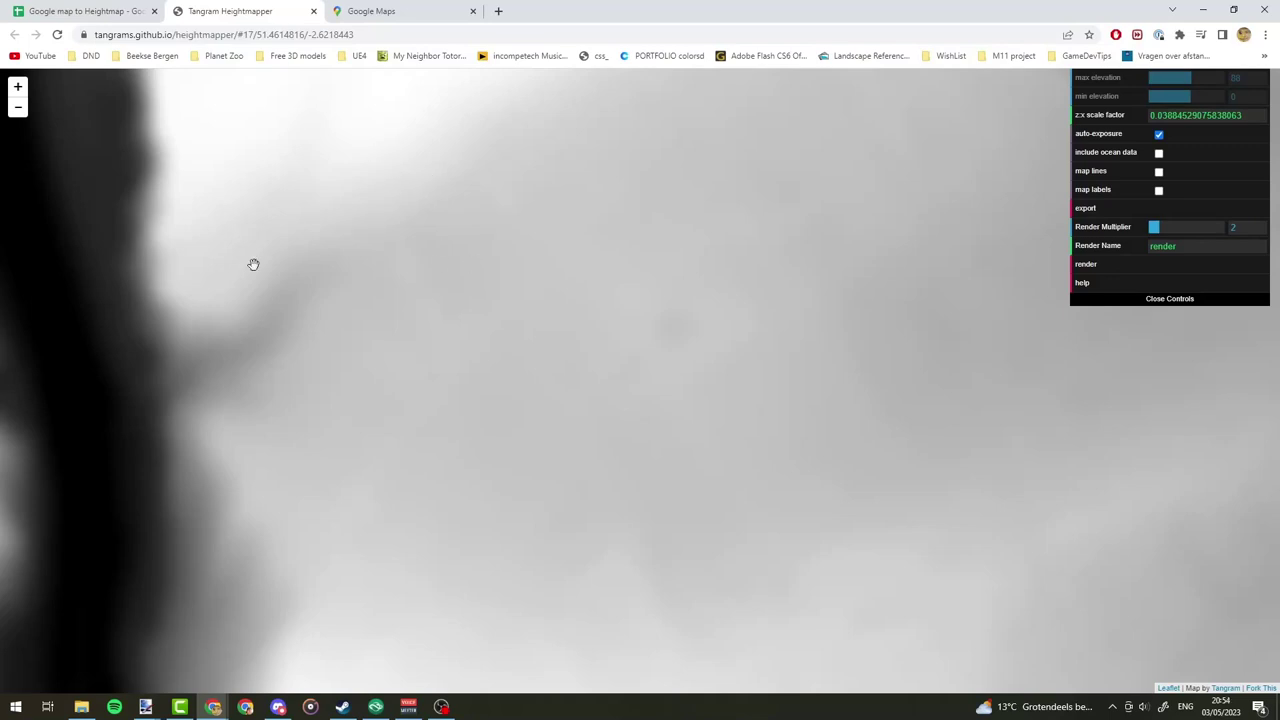
# Duplicate the Google Maps tab showing Clifton.
pyautogui.click(422, 8)
pyautogui.rightClick(419, 5)
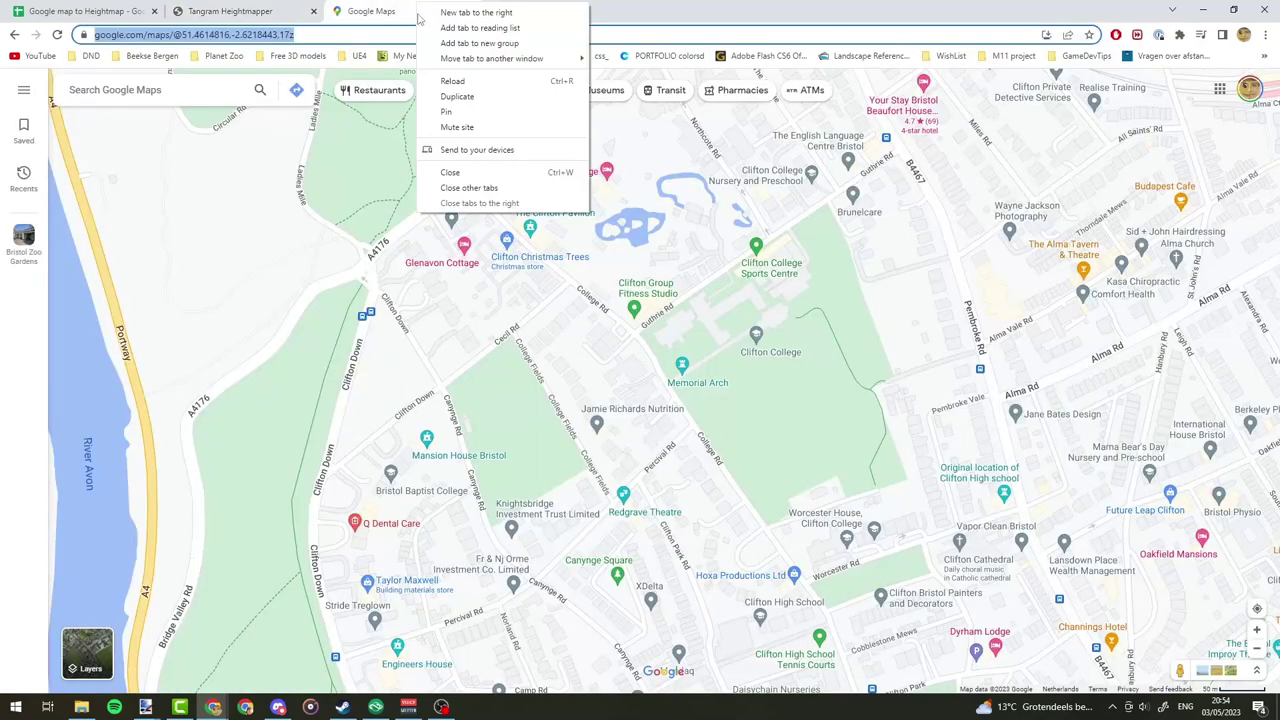
pyautogui.click(465, 98)
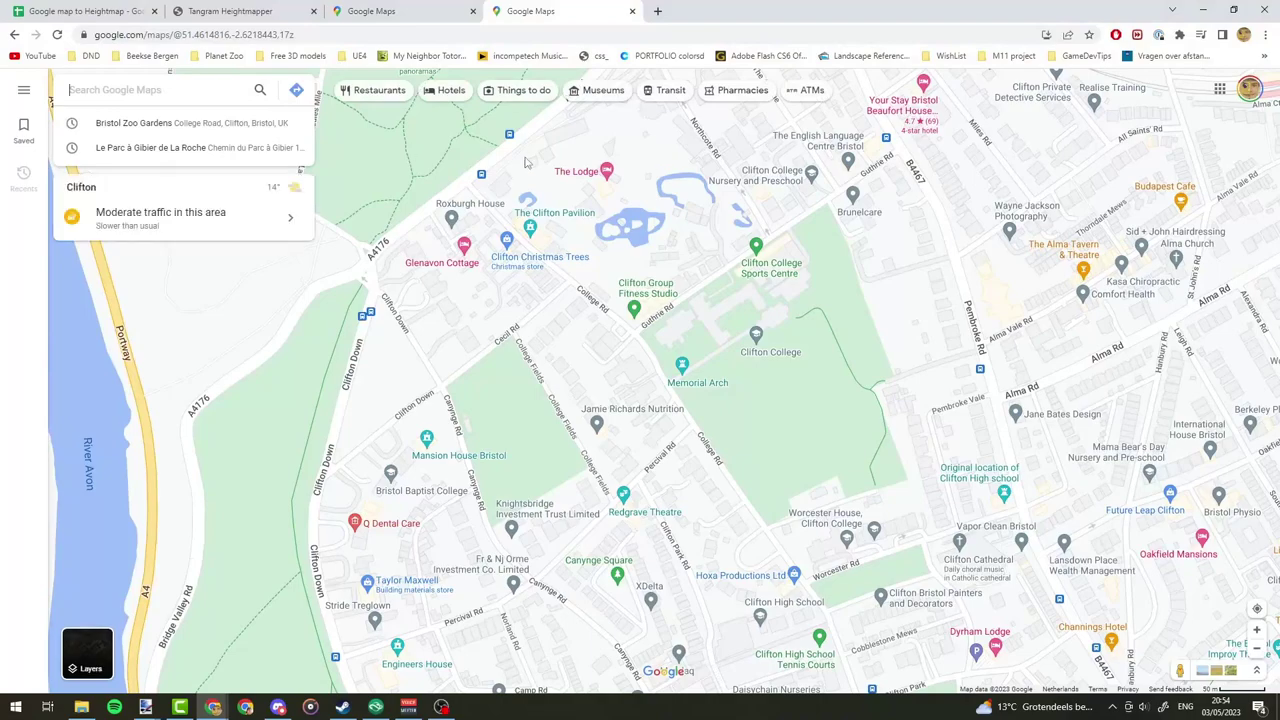
# In satellite view, pan north onto Clifton Downs, then return to plain map view.
pyautogui.click(84, 651)
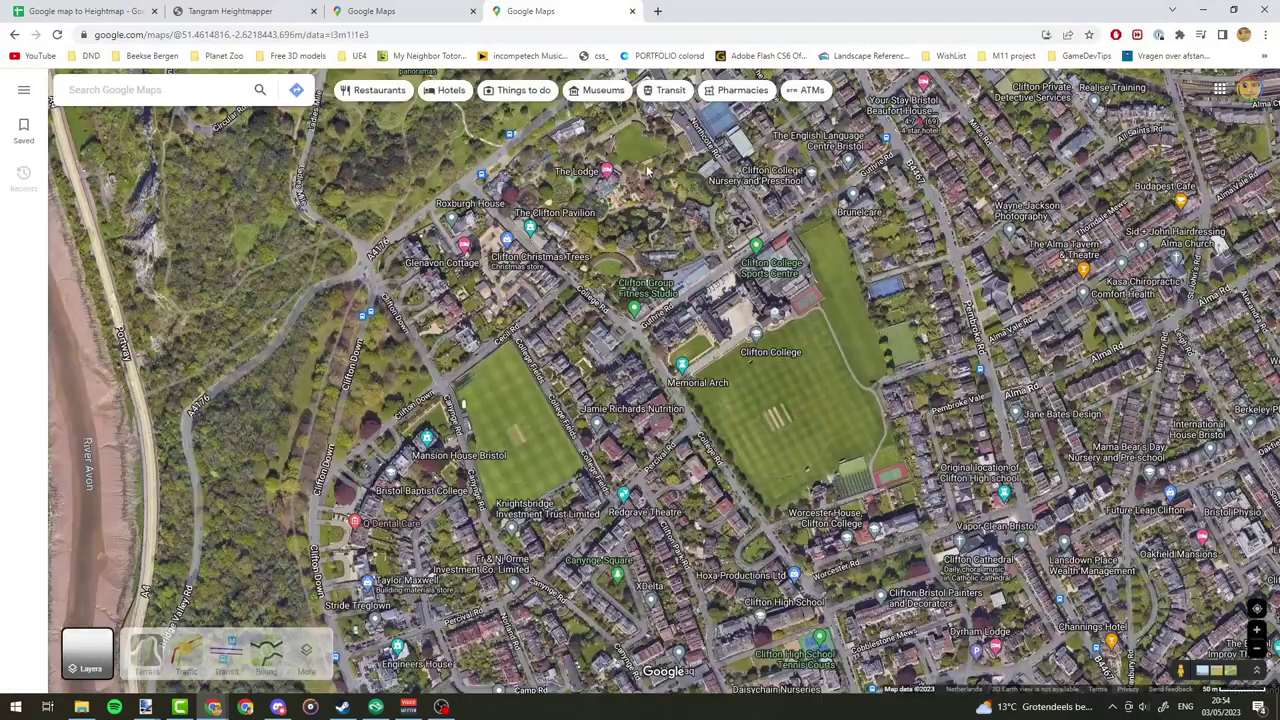
pyautogui.moveTo(657, 153); pyautogui.dragTo(650, 566)
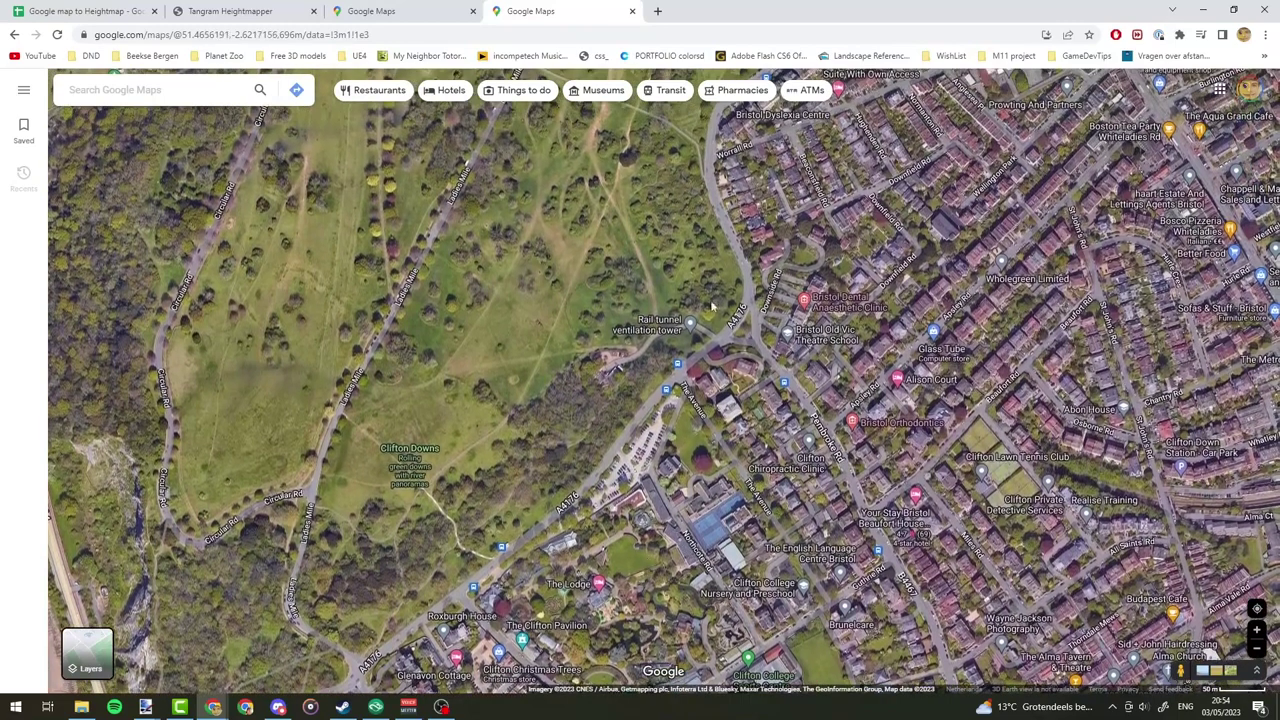
pyautogui.moveTo(700, 220); pyautogui.dragTo(707, 203)
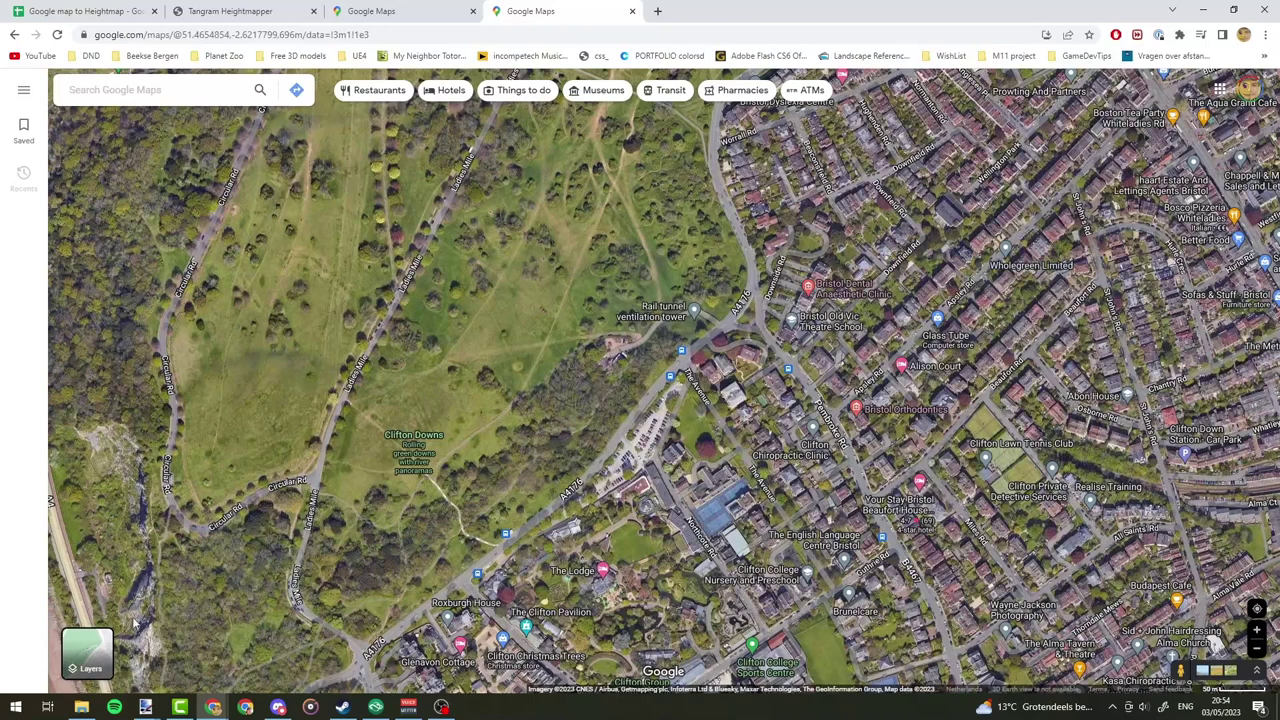
pyautogui.click(88, 648)
# Copy the Clifton Downs map URL and paste it into sheet cell H4.
pyautogui.click(375, 36)
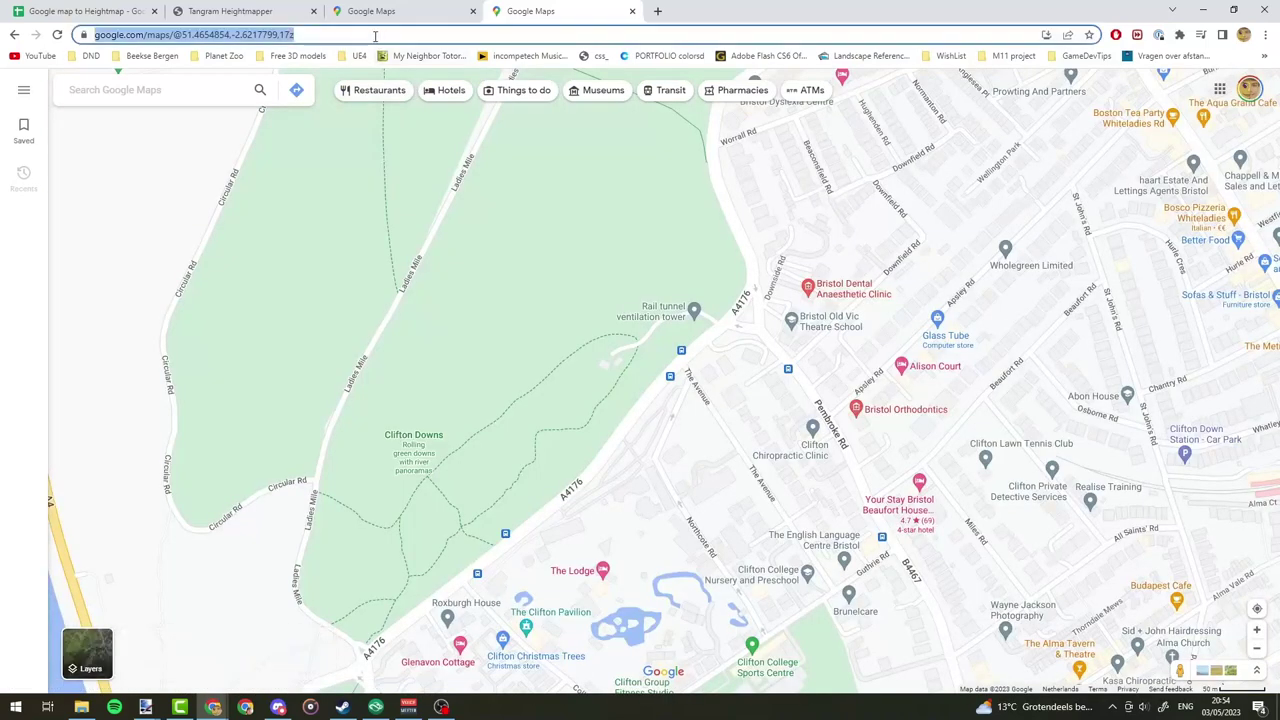
pyautogui.rightClick(375, 36)
pyautogui.click(312, 124)
pyautogui.click(128, 10)
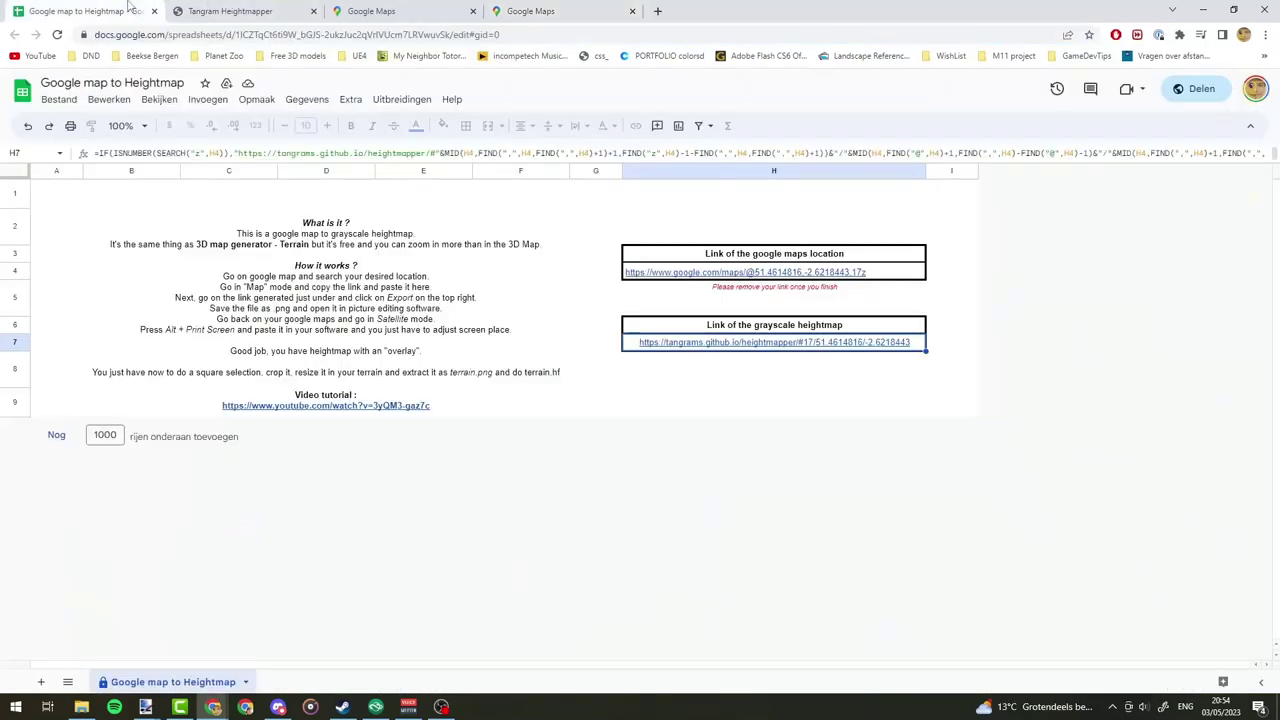
pyautogui.click(692, 272)
pyautogui.hotkey('ctrl', 'v')
# Open H7's updated heightmap link for 51.4654854/-2.6217799 and move its tab to the end.
pyautogui.click(734, 348)
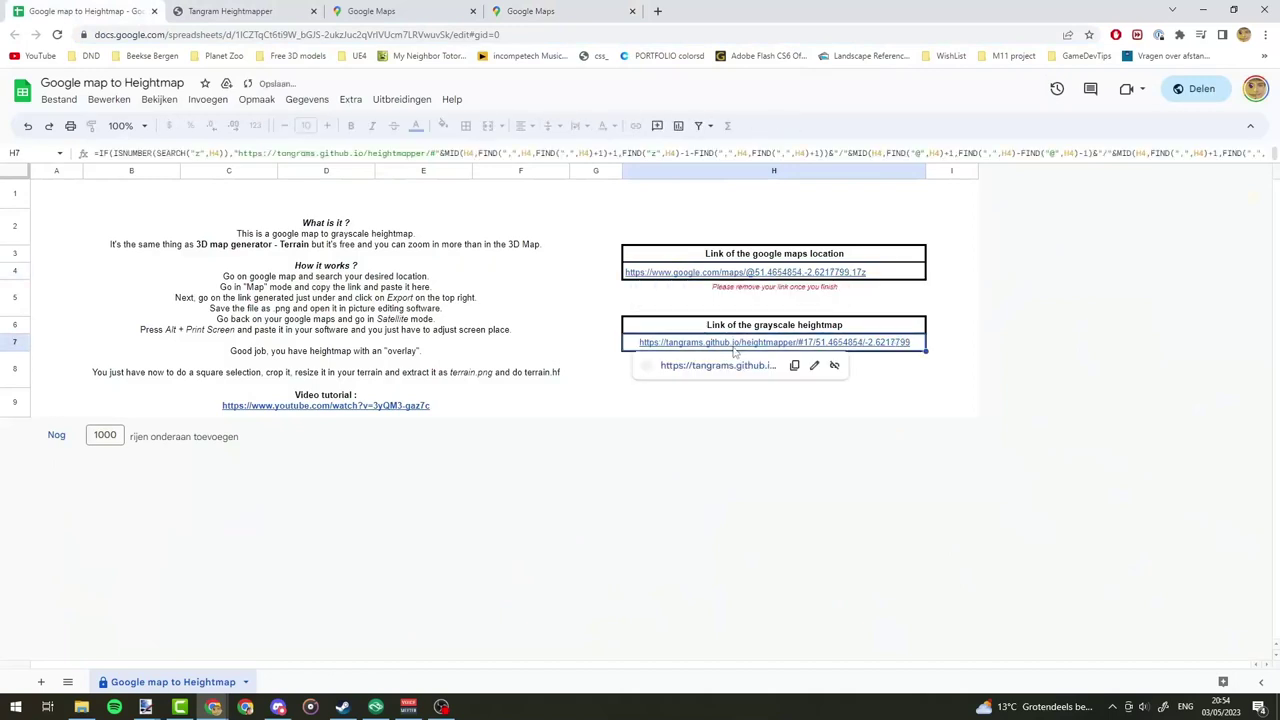
pyautogui.click(735, 366)
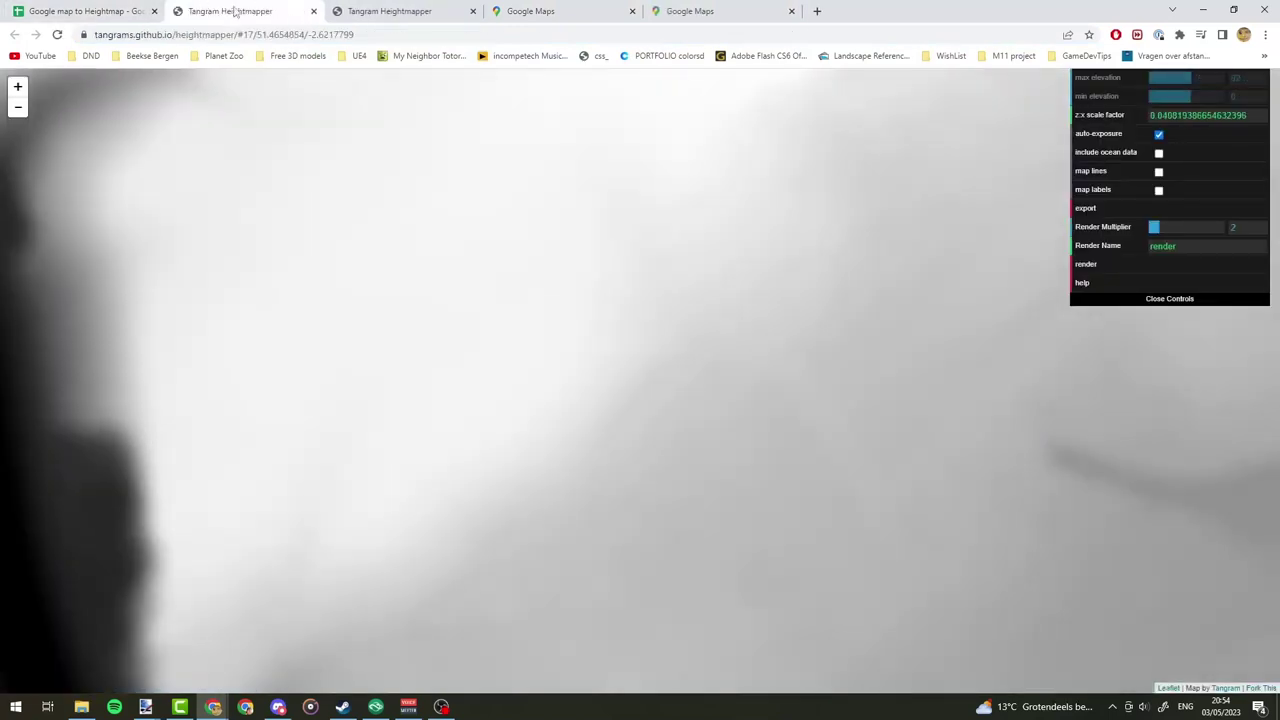
pyautogui.moveTo(224, 8); pyautogui.dragTo(741, 7)
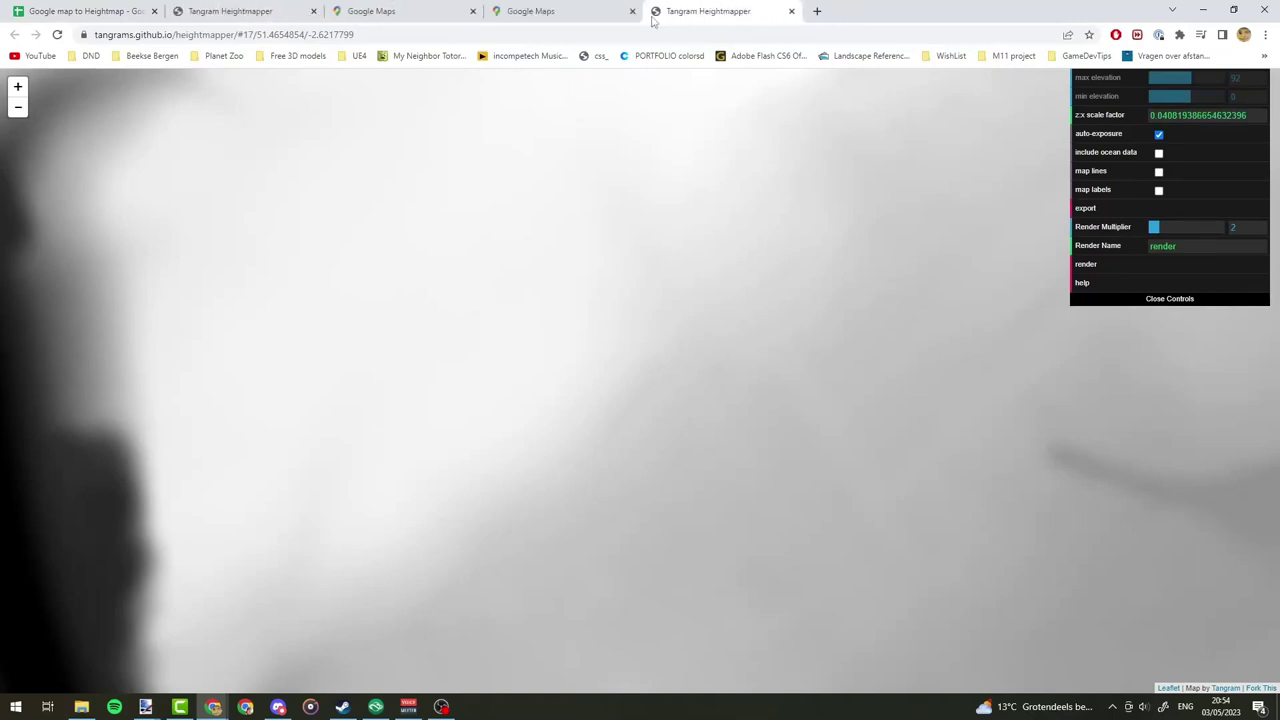